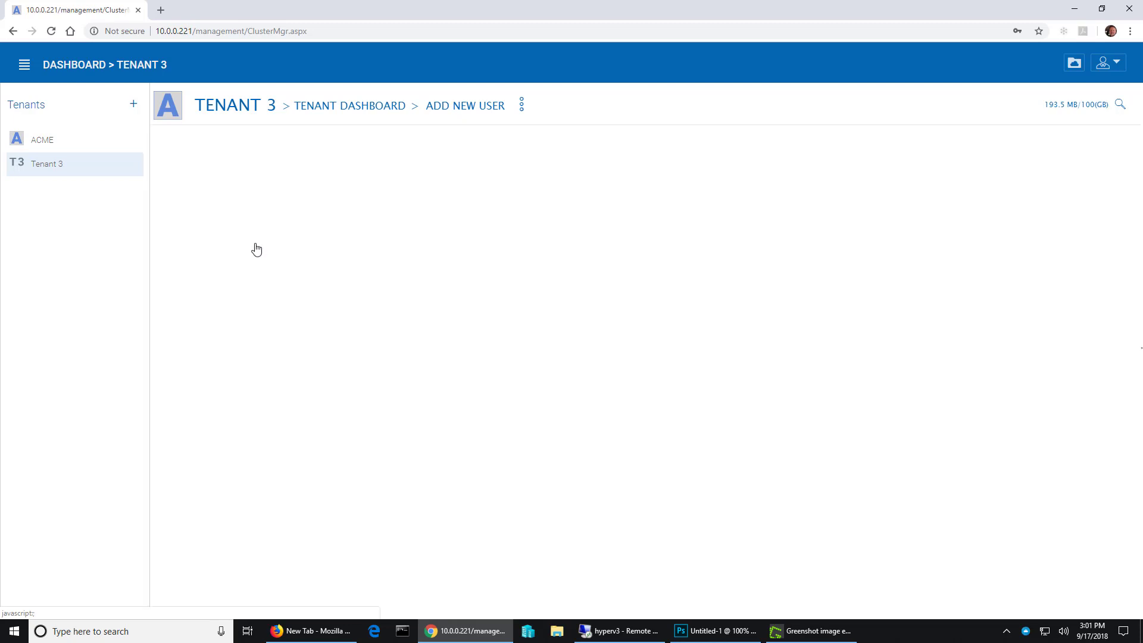
# - Enter the new user's first name, last name and email for Tenant 3, and continue to the user creation options
pyautogui.click(532, 249)
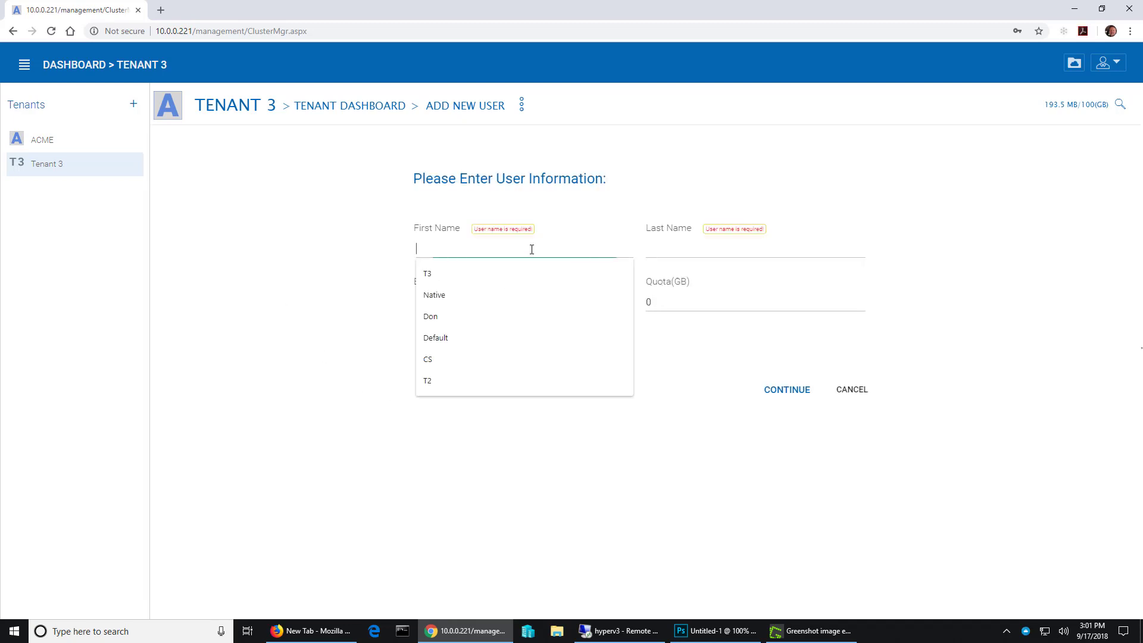
pyautogui.write('user')
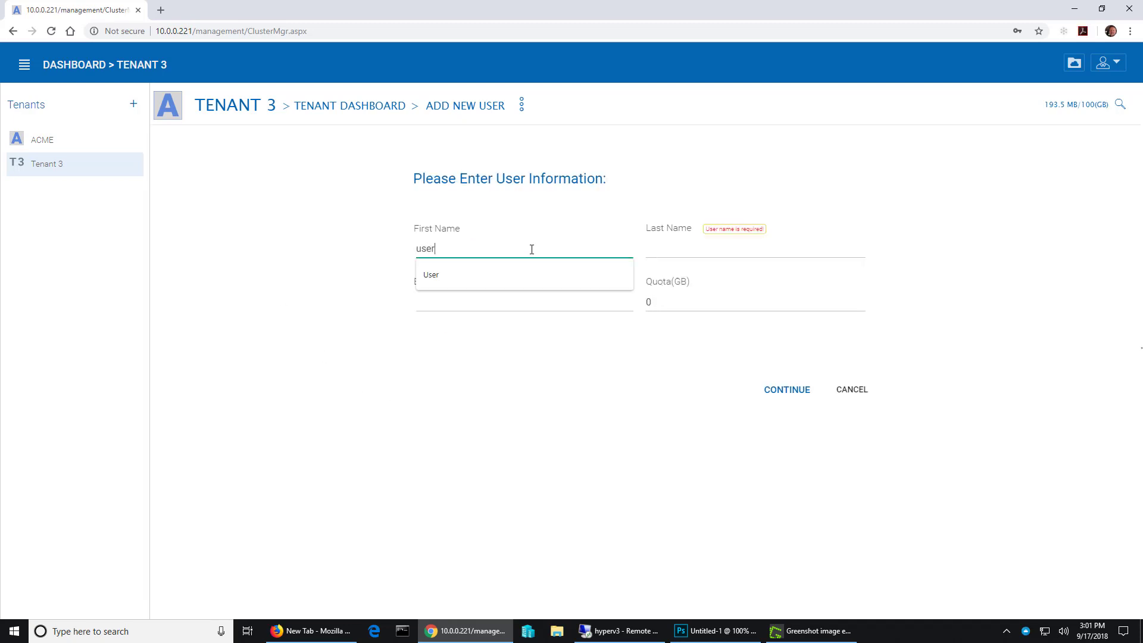
pyautogui.press('Tab')
pyautogui.write('one')
pyautogui.press('Tab')
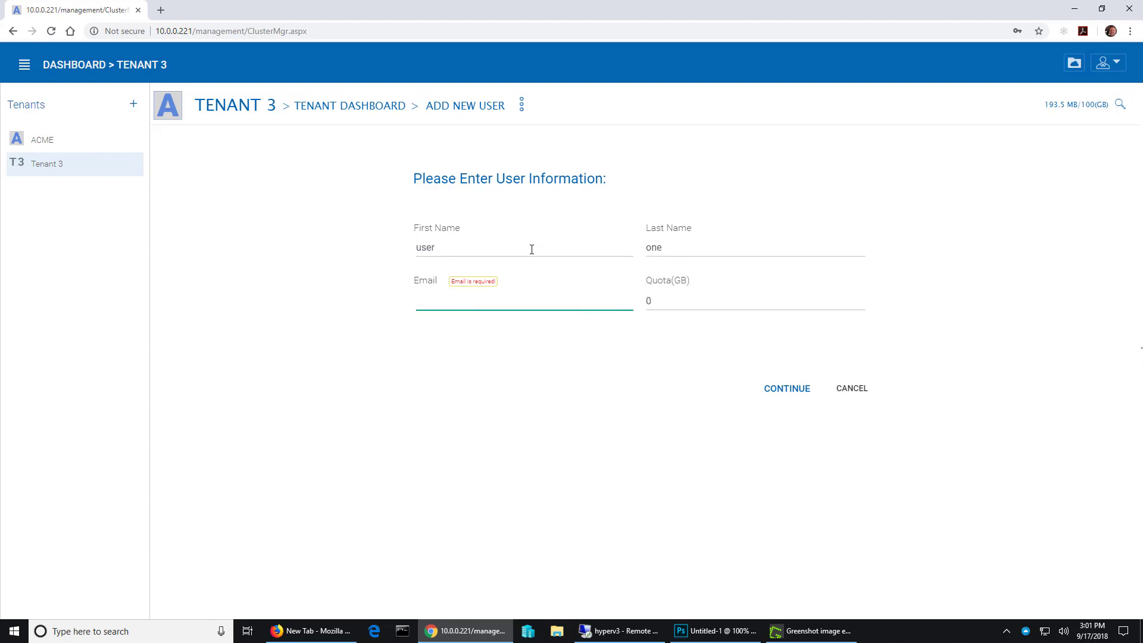
pyautogui.write('user.one')
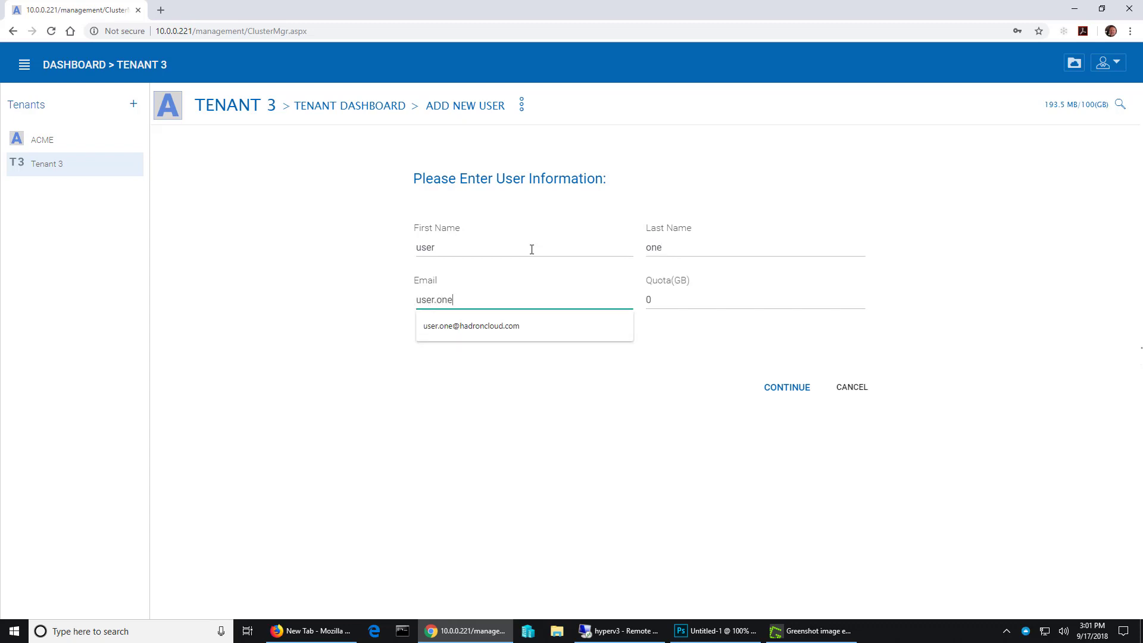
pyautogui.press('Down')
pyautogui.press('Tab')
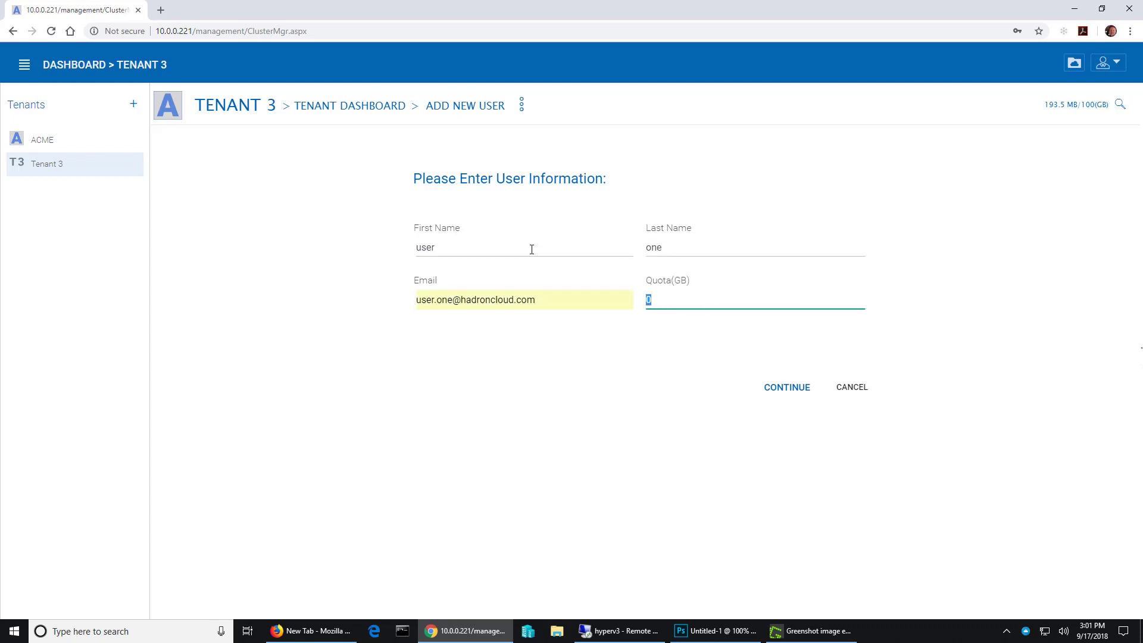
pyautogui.click(772, 391)
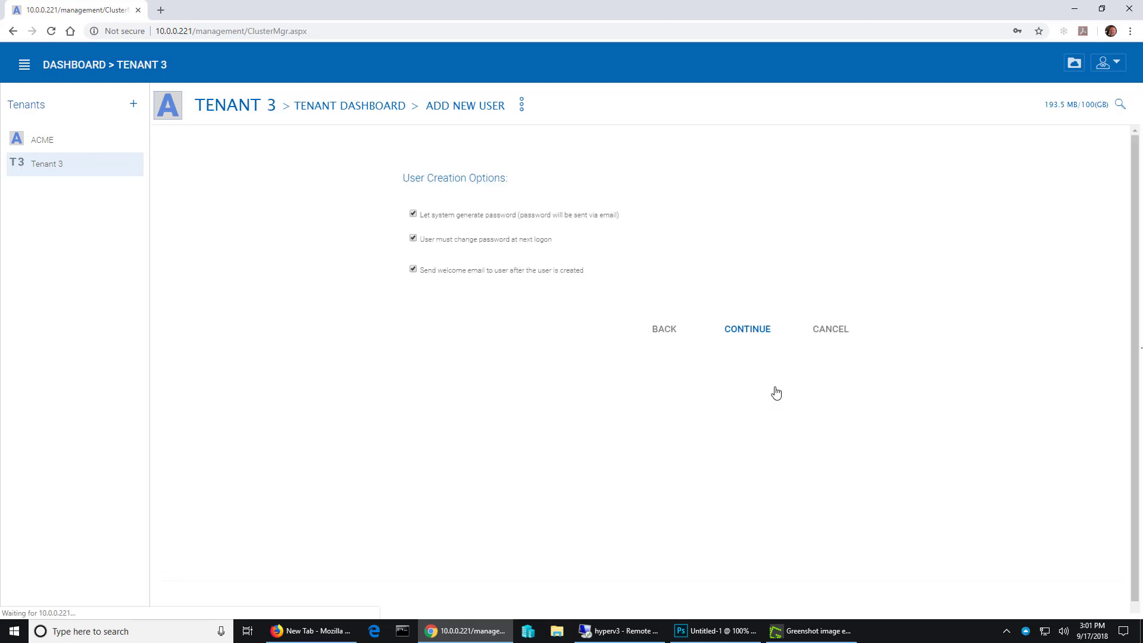
# - Turn off the system-generated password, the password change at next logon and the welcome email for the new user
pyautogui.click(413, 213)
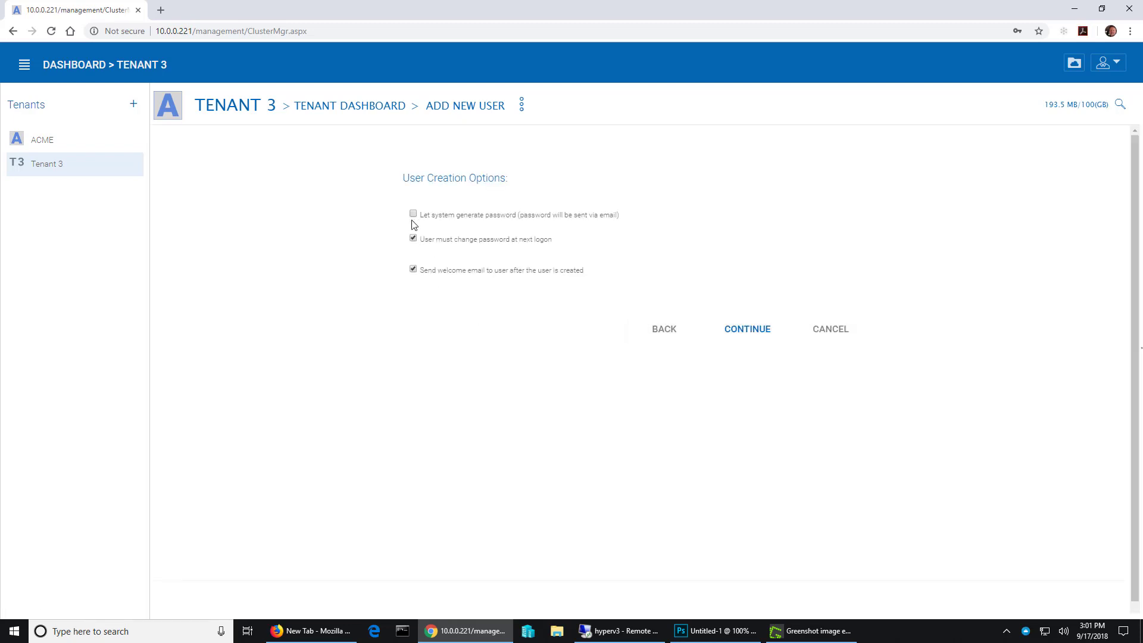
pyautogui.click(413, 277)
pyautogui.click(413, 307)
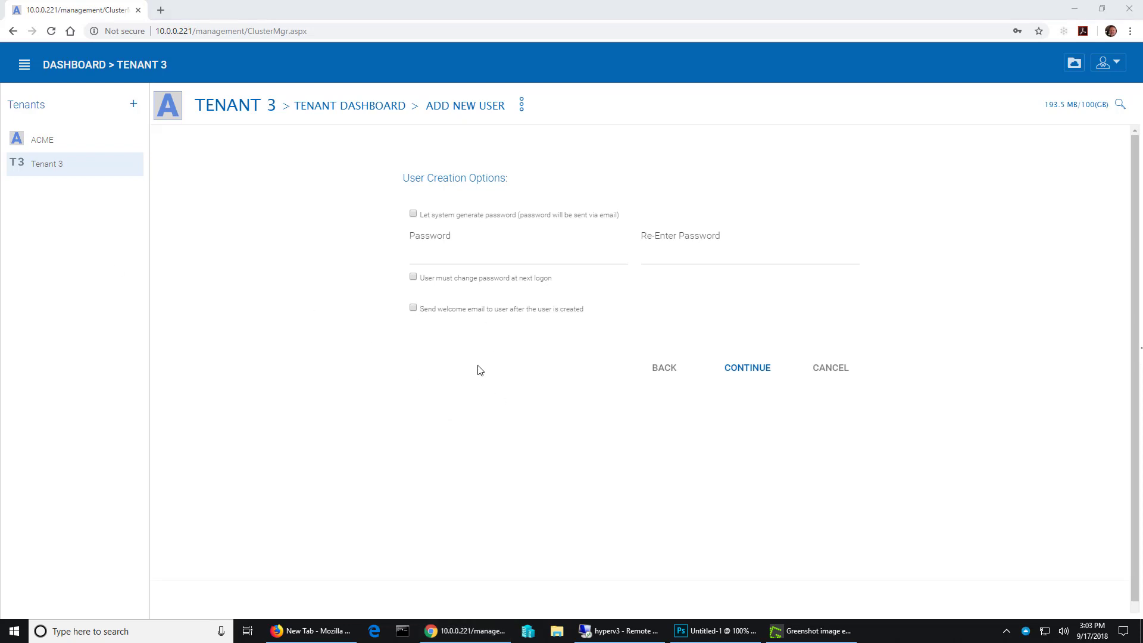
# - Enter and confirm the new user's password, continue to the team folder selection, and decline saving the password in the browser
pyautogui.click(498, 259)
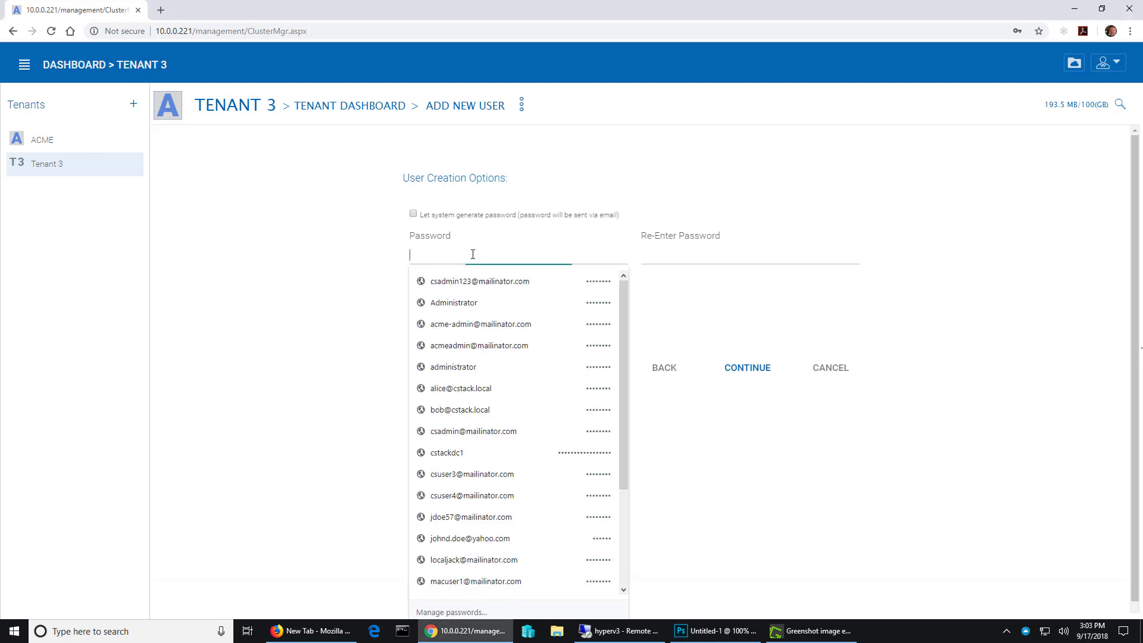
pyautogui.hotkey('ctrl', 'v')
pyautogui.click(667, 259)
pyautogui.hotkey('ctrl', 'v')
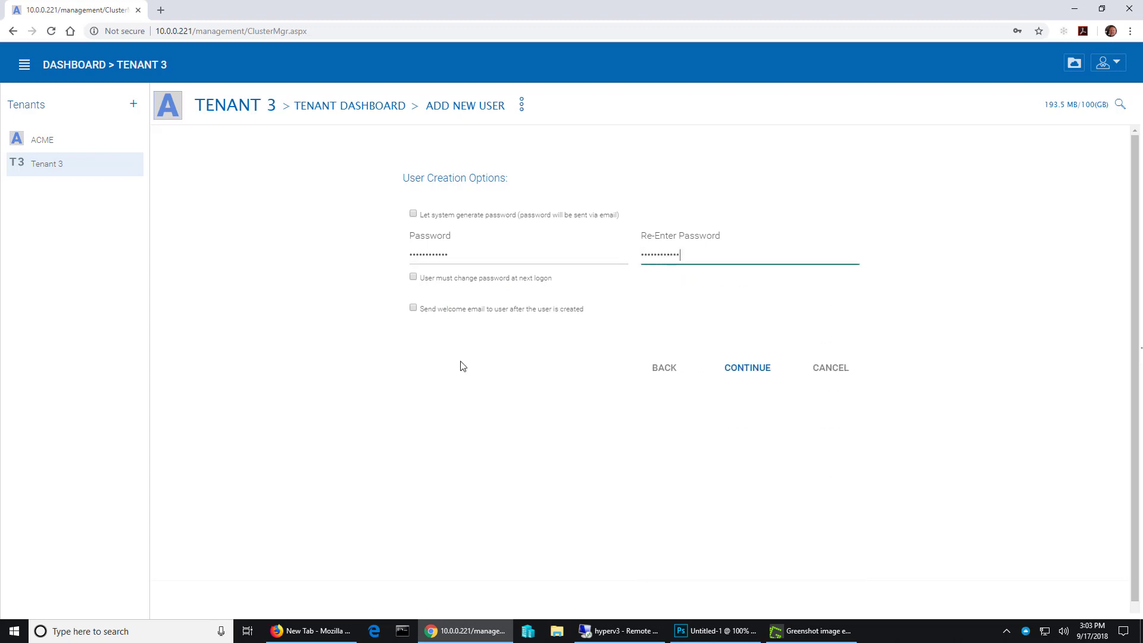
pyautogui.click(756, 377)
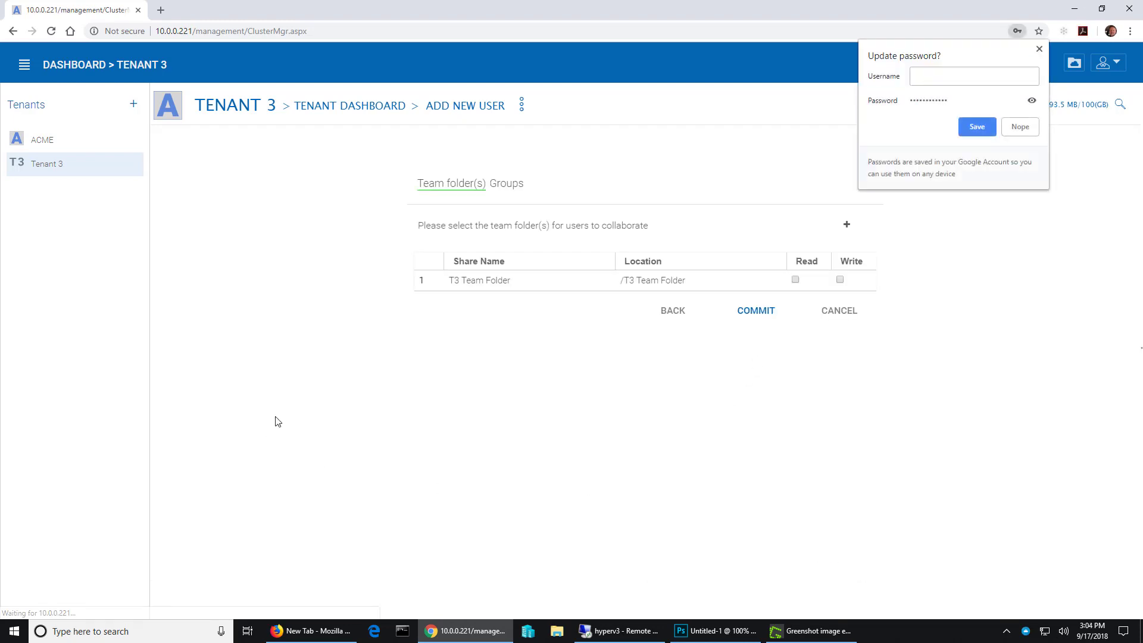
pyautogui.click(1020, 126)
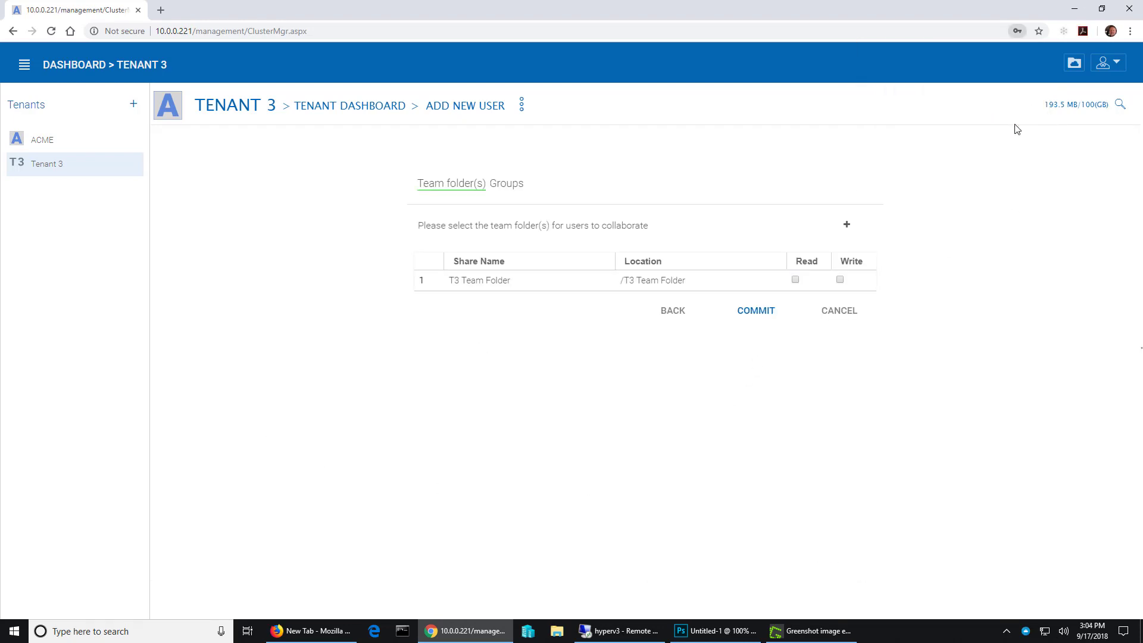
# - Grant the new user read and write access to T3 Team Folder and commit the user creation
pyautogui.click(795, 279)
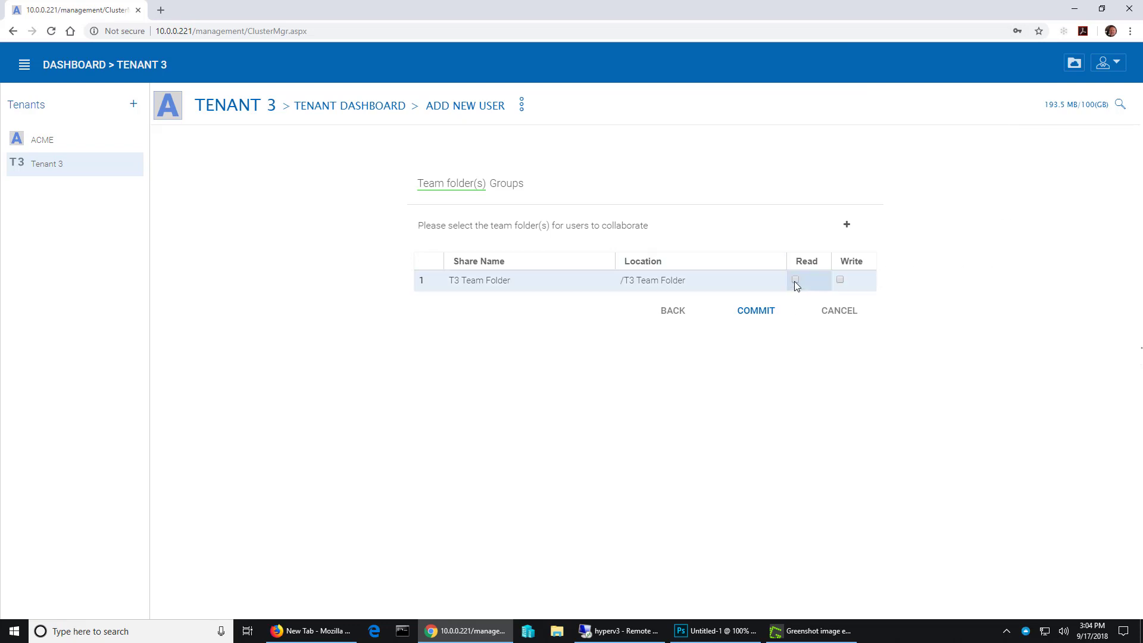
pyautogui.click(840, 279)
pyautogui.click(759, 321)
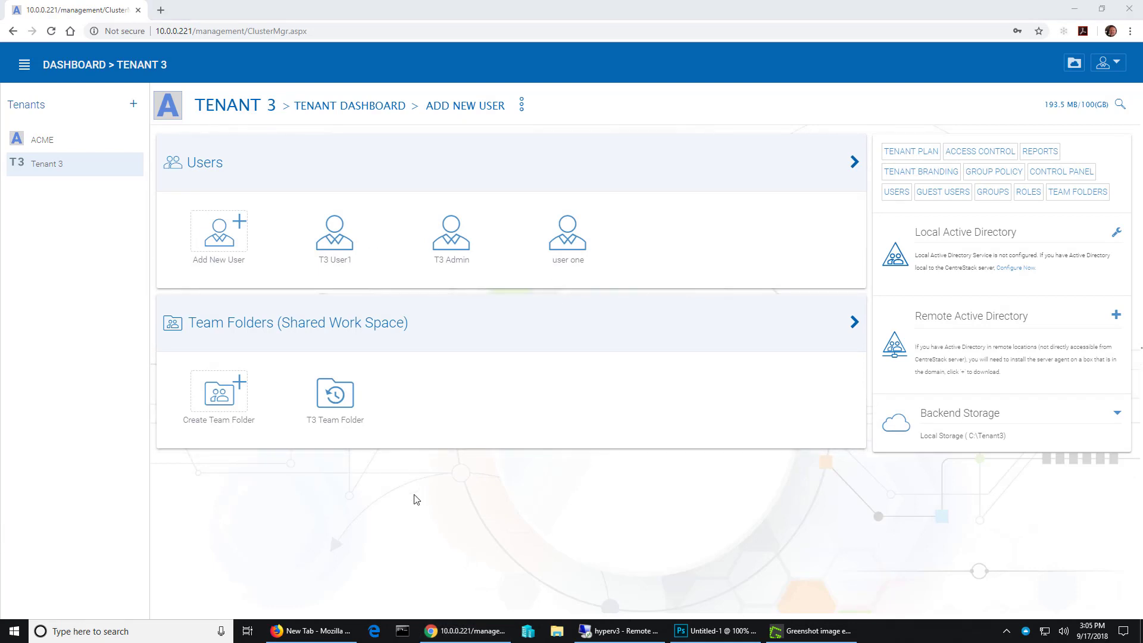
# - Enable SAML authentication in the Single Sign On settings of Tenant 3's group policy
pyautogui.click(991, 173)
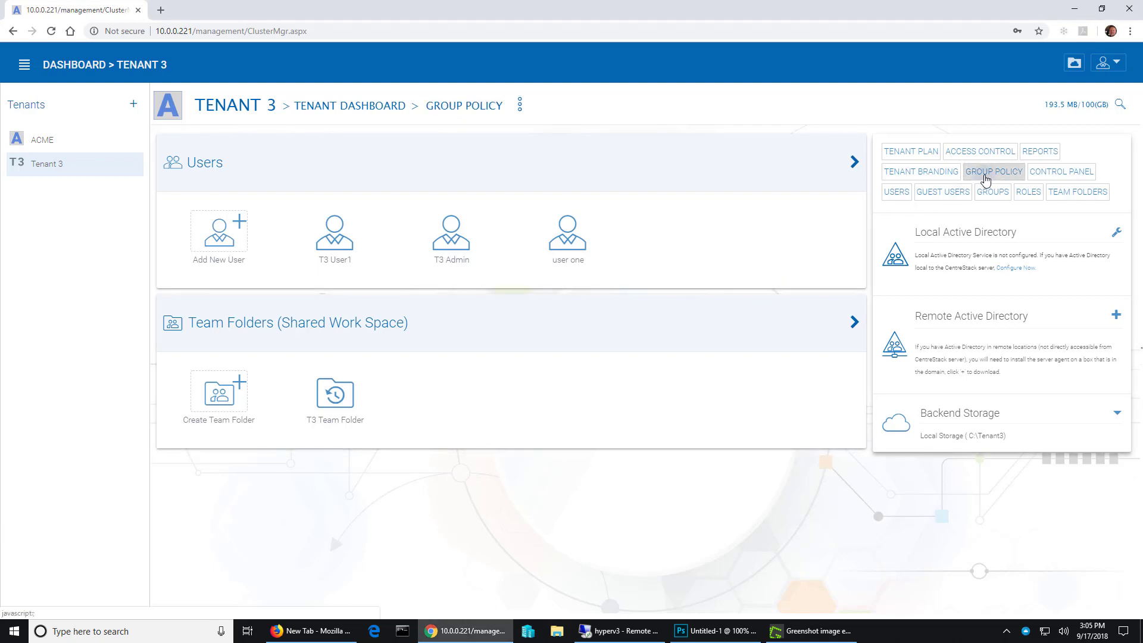
pyautogui.click(205, 289)
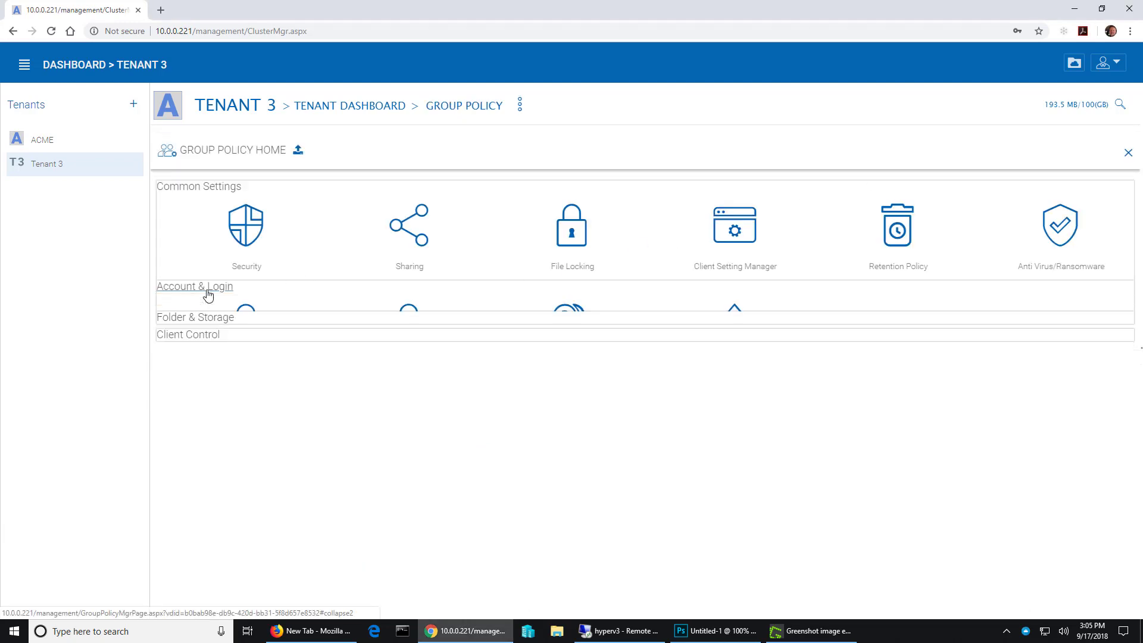
pyautogui.click(569, 330)
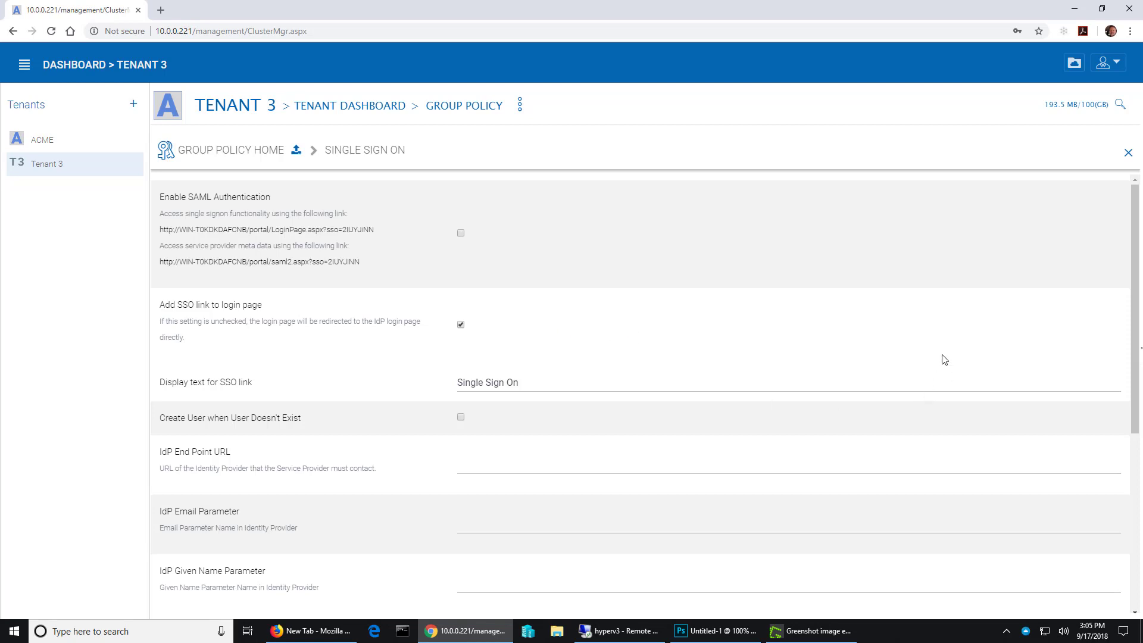
pyautogui.click(461, 235)
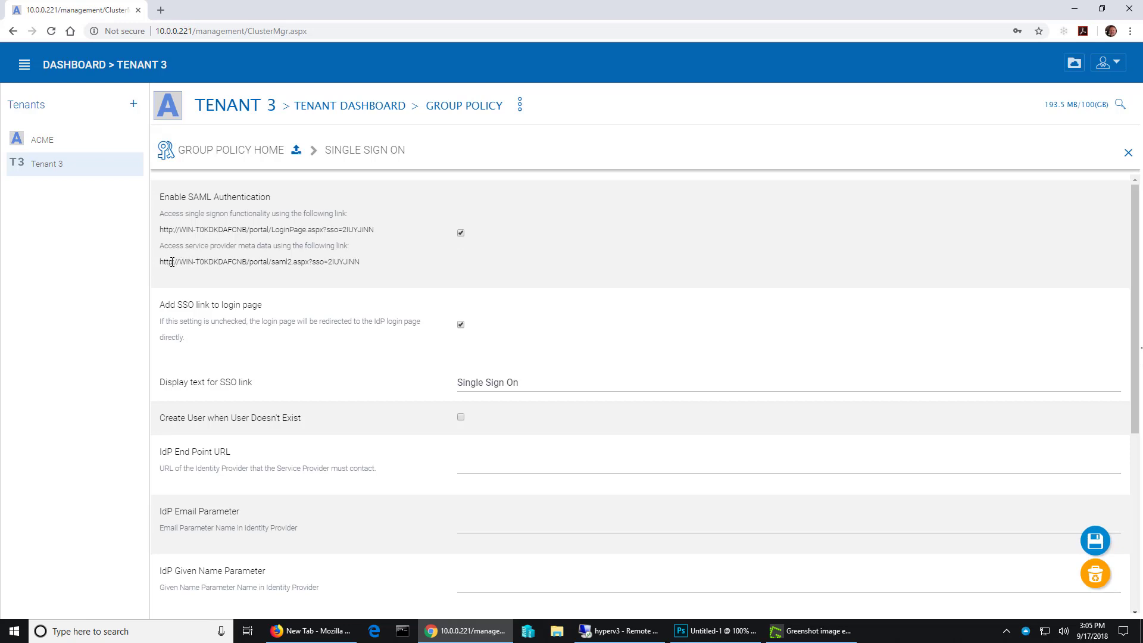
# - Open the service provider metadata link in a new browser tab and view the page's source
pyautogui.moveTo(161, 262); pyautogui.dragTo(360, 260)
pyautogui.hotkey('ctrl', 'c')
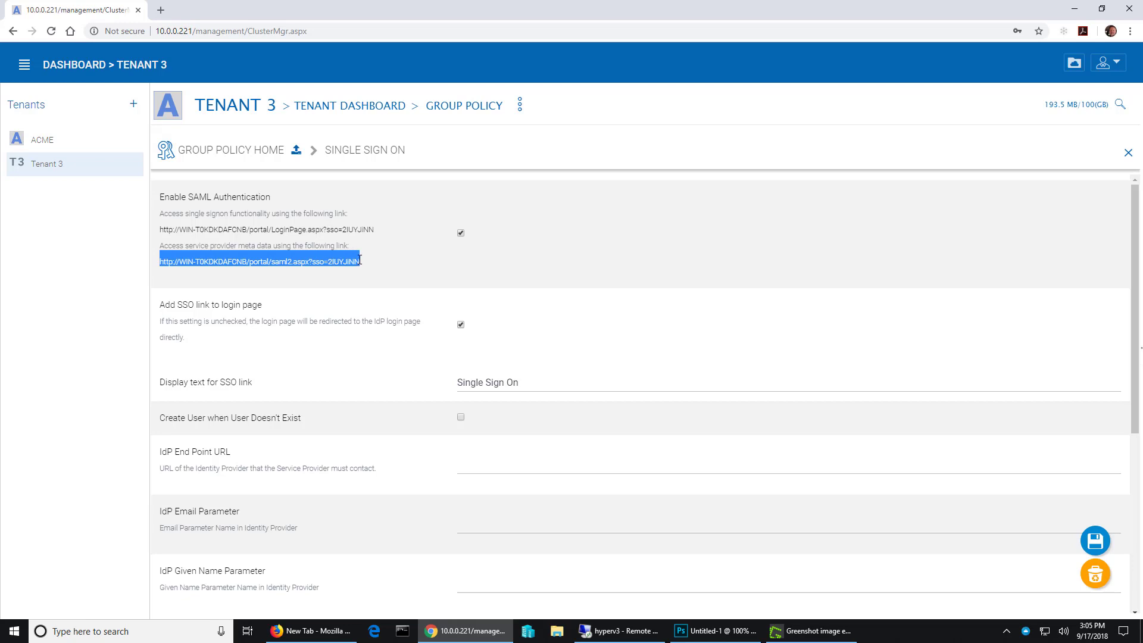
pyautogui.click(161, 10)
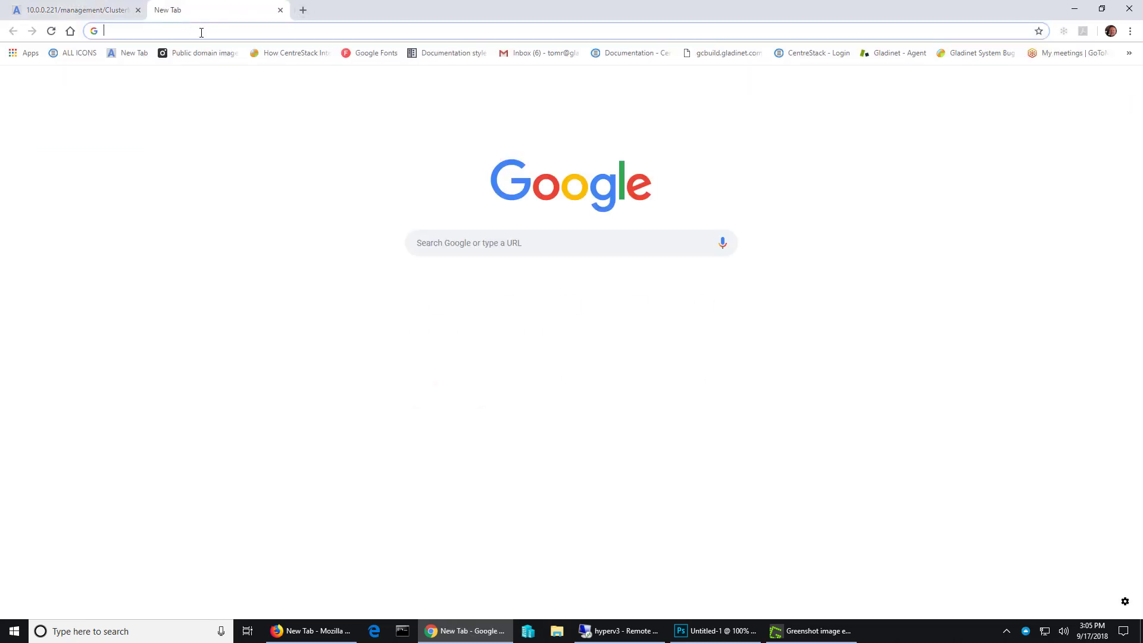
pyautogui.hotkey('ctrl', 'v')
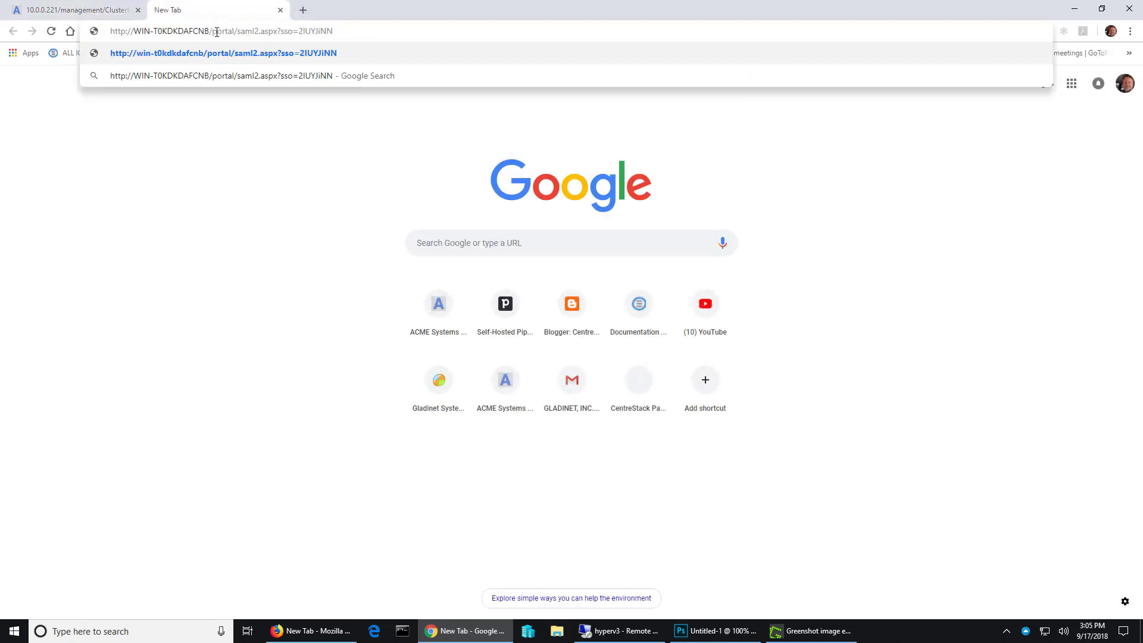
pyautogui.press('Return')
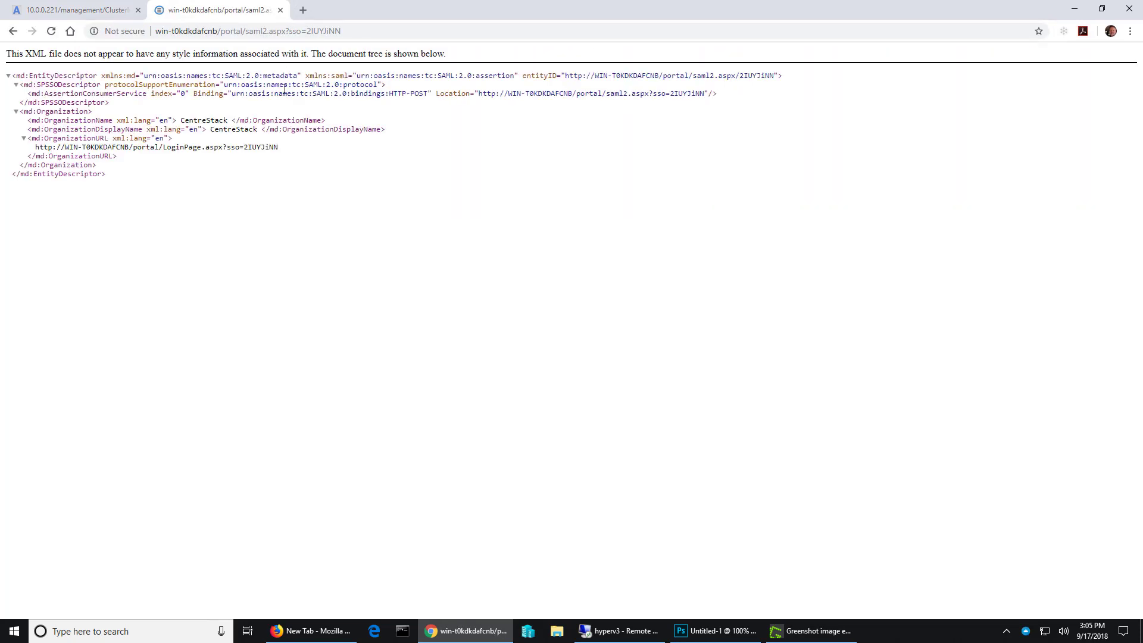
pyautogui.rightClick(294, 157)
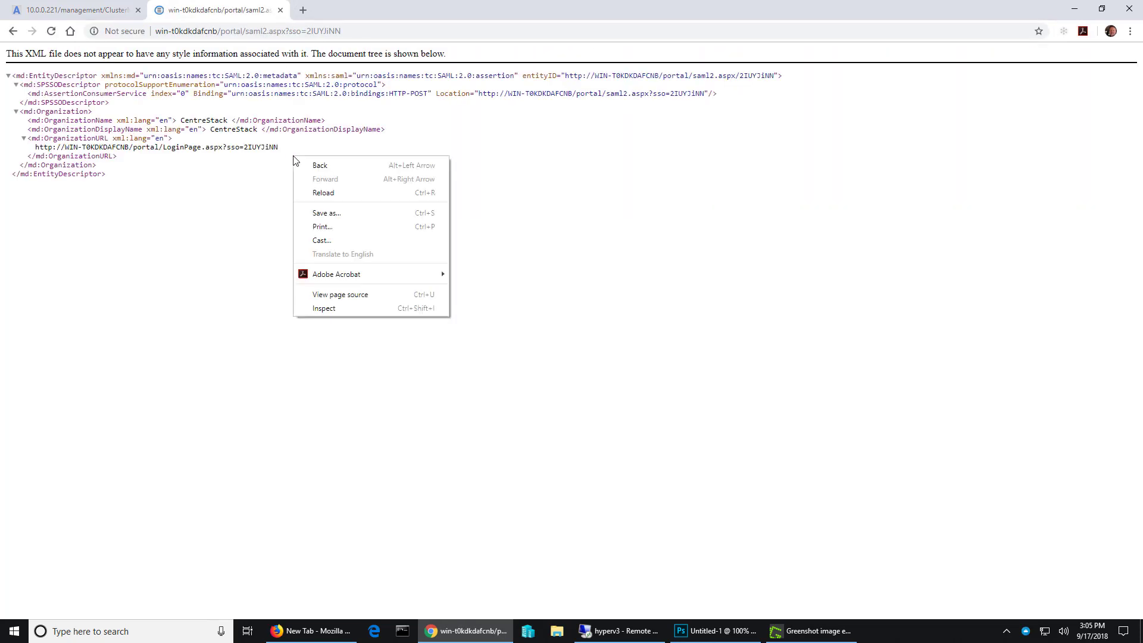
pyautogui.click(353, 298)
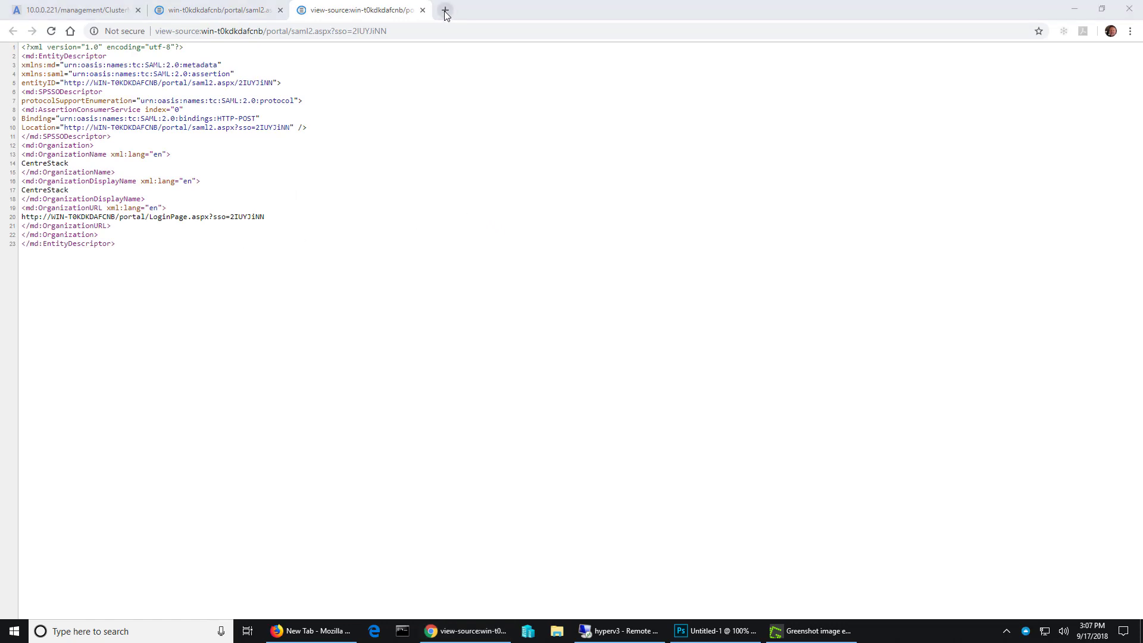
# - Sign in to Office 365 at office.com in a new browser tab and open the Microsoft 365 admin center
pyautogui.click(444, 10)
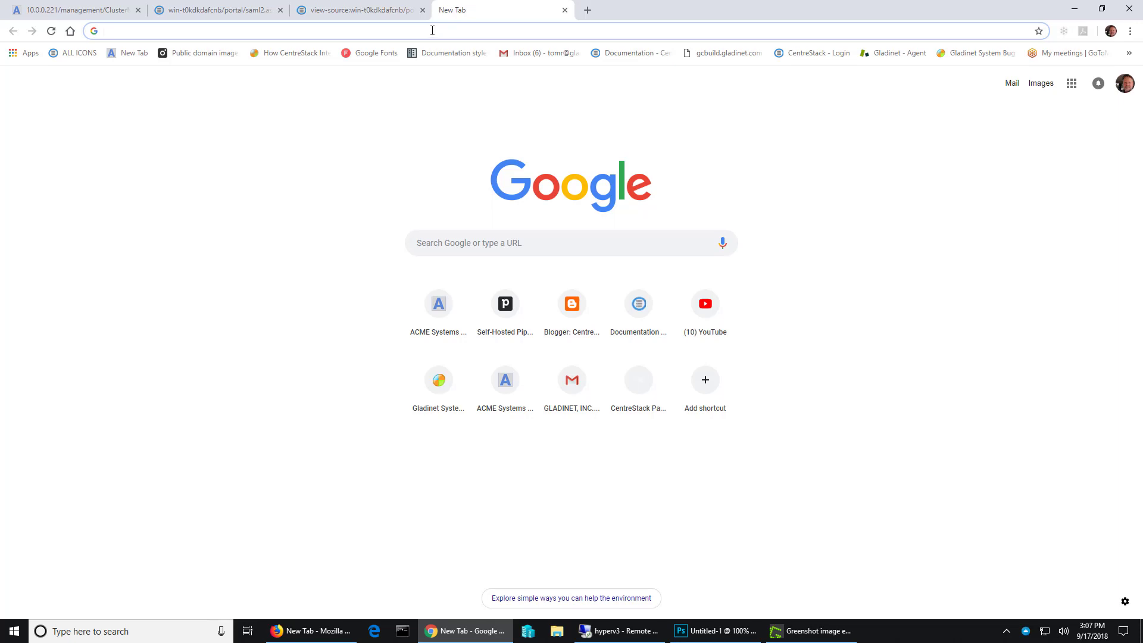
pyautogui.write('office.com/?ref=logout')
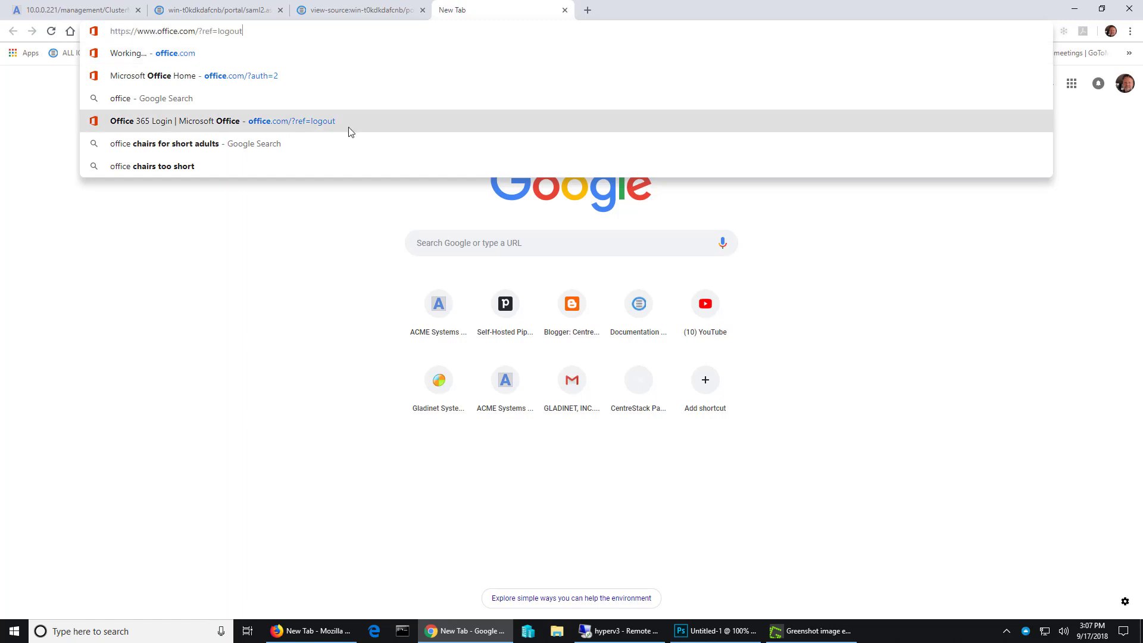
pyautogui.click(348, 127)
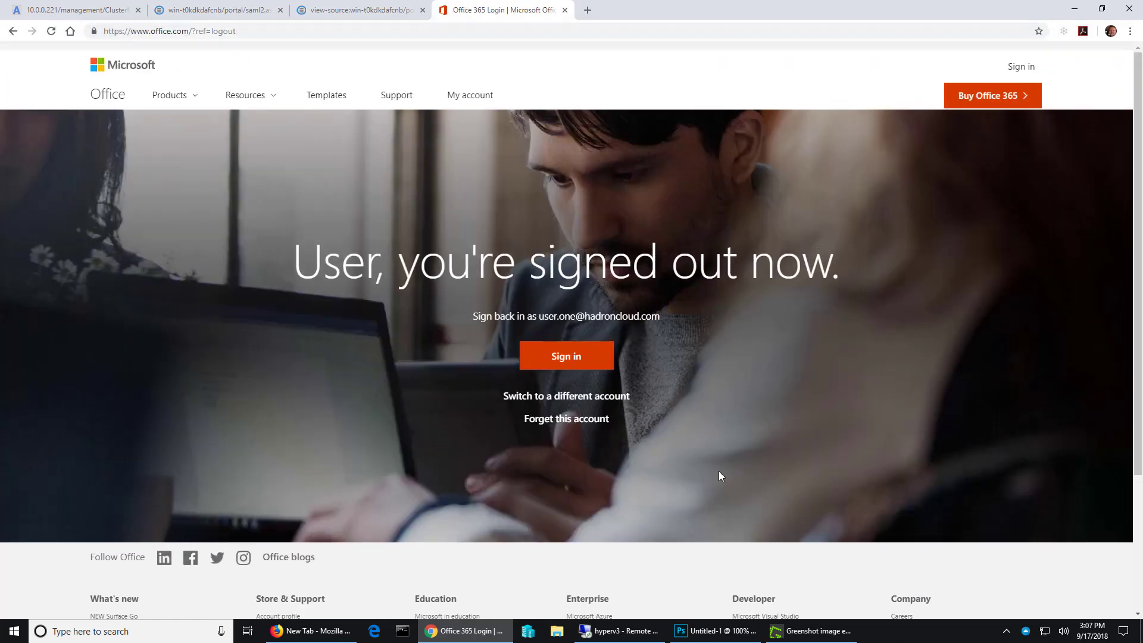
pyautogui.click(1019, 102)
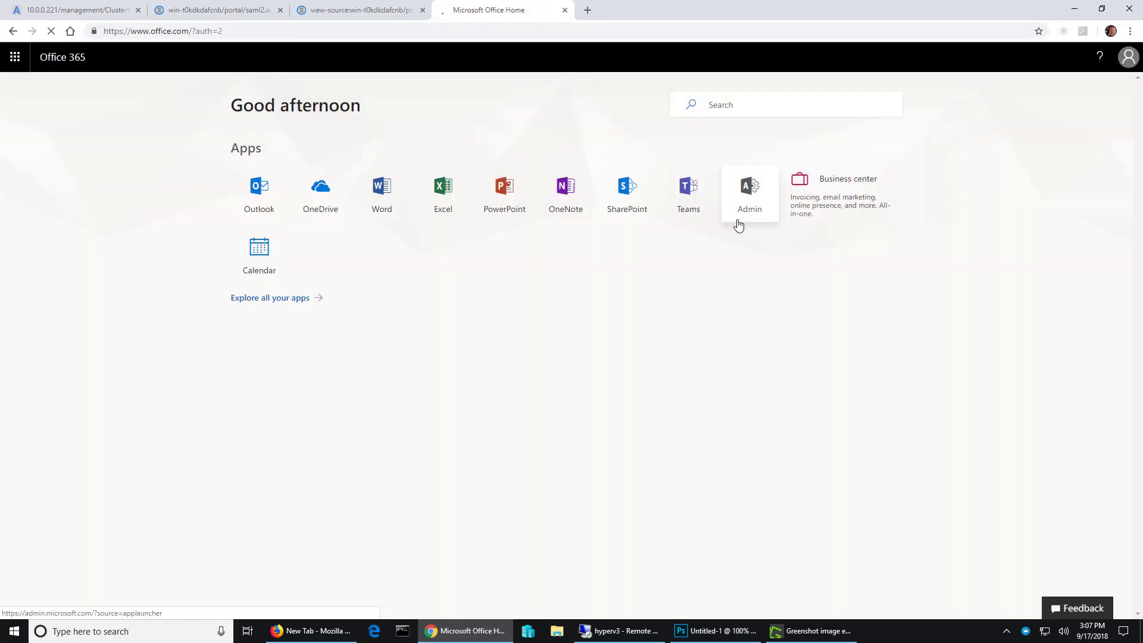
pyautogui.click(751, 194)
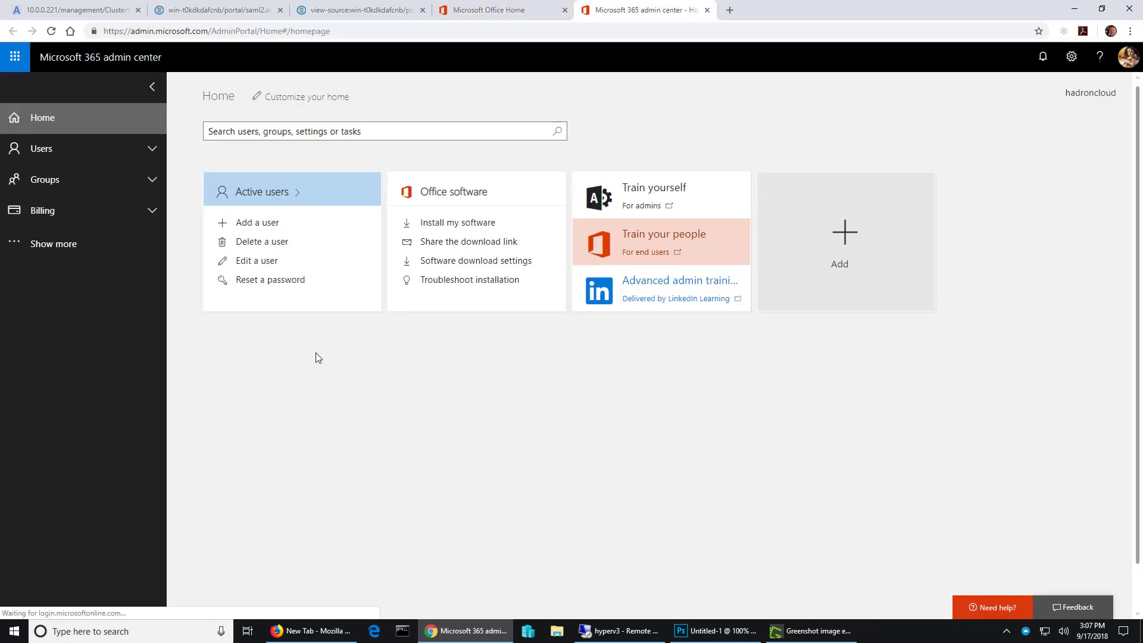
# - Switch to the Azure Active Directory admin center and open the app registrations of the hadroncloud directory
pyautogui.click(63, 245)
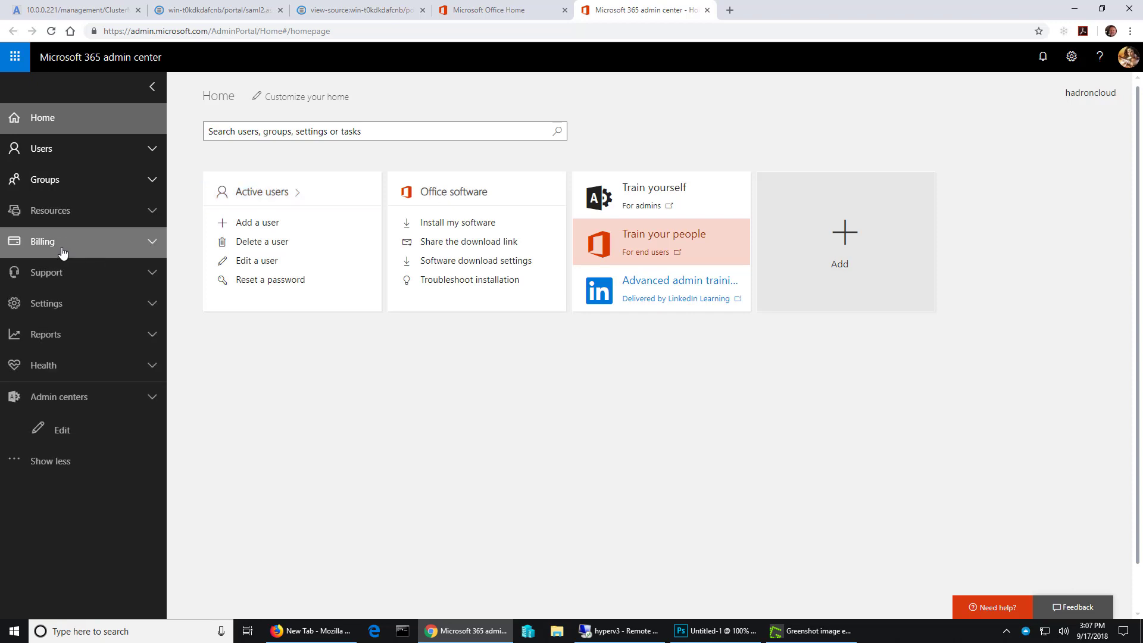
pyautogui.click(124, 403)
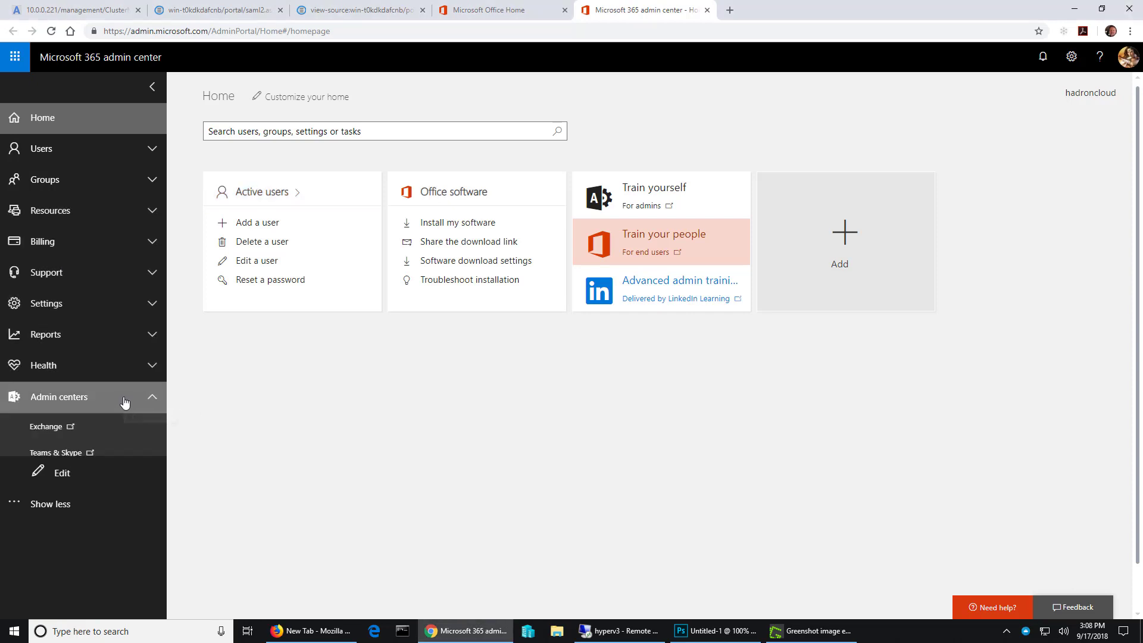
pyautogui.scroll(-2, 110, 468)
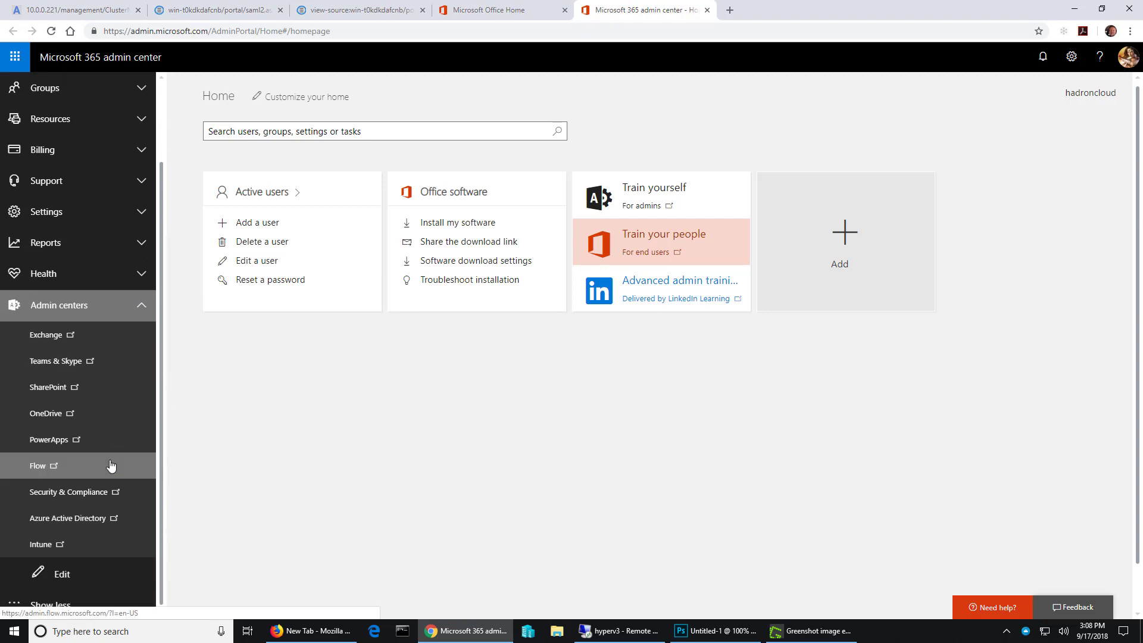
pyautogui.click(94, 517)
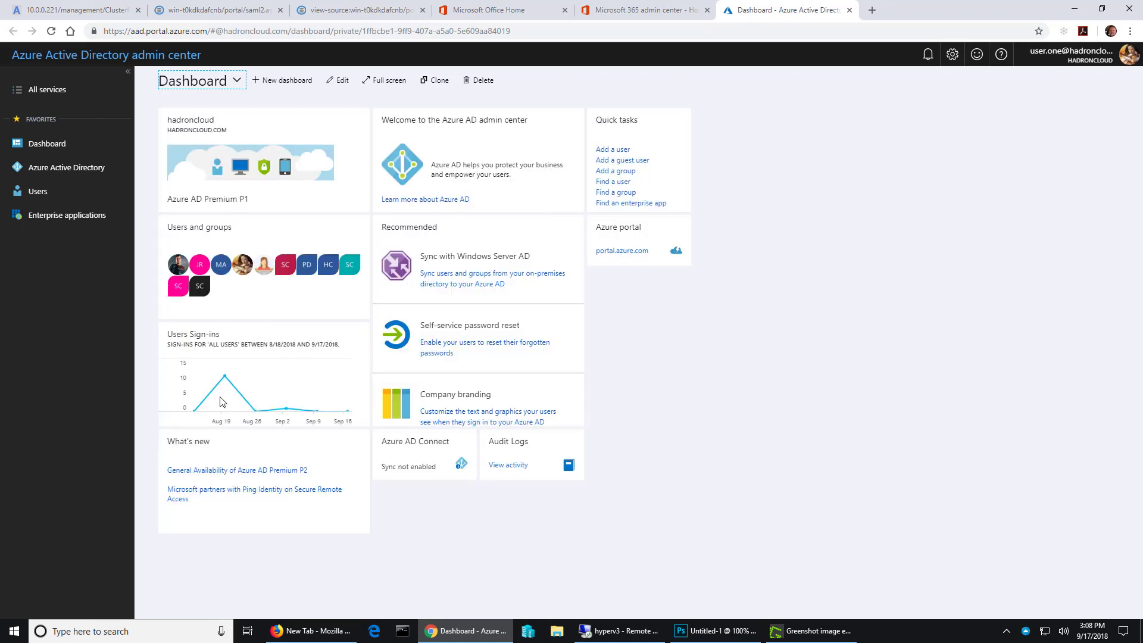
pyautogui.click(93, 175)
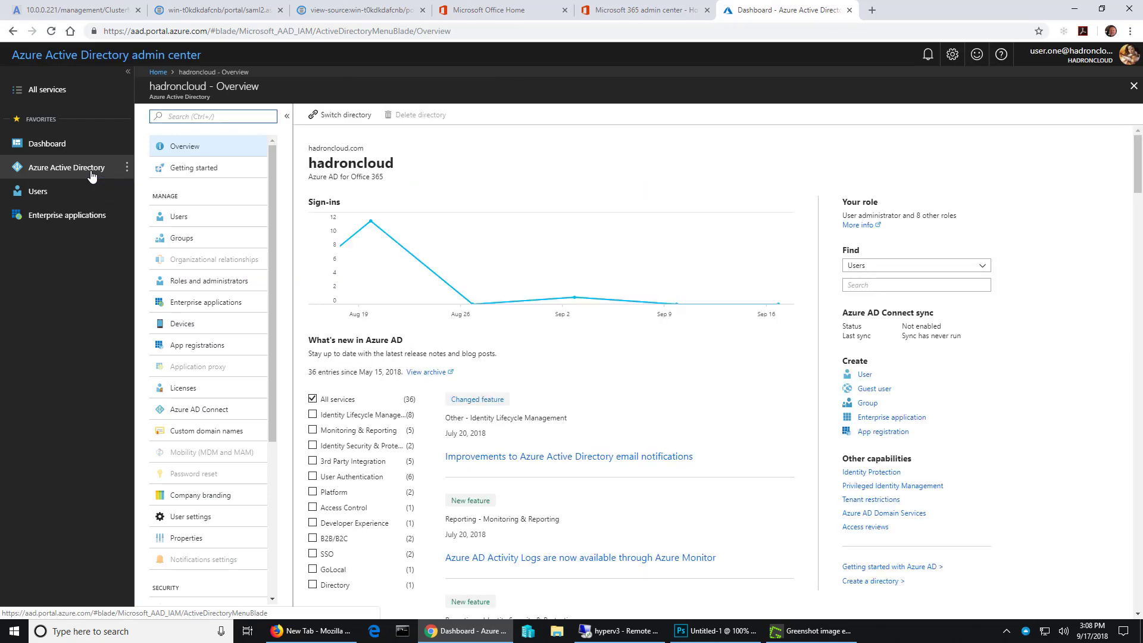
pyautogui.click(206, 352)
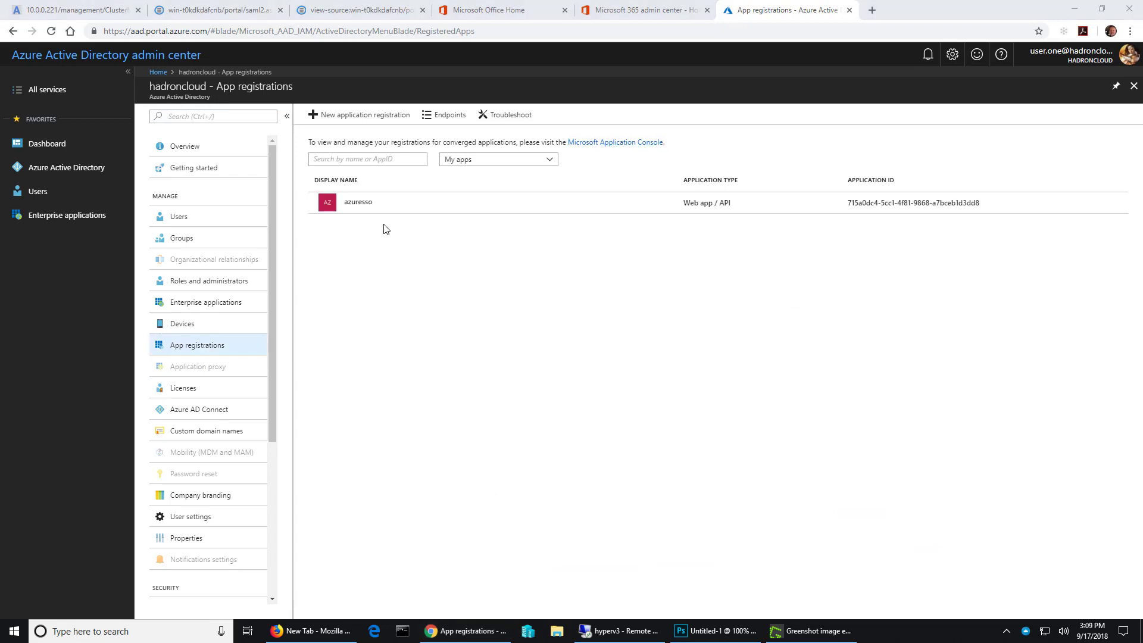
# - Start a new application registration named azuresso2, keeping Web app / API as the application type
pyautogui.click(355, 120)
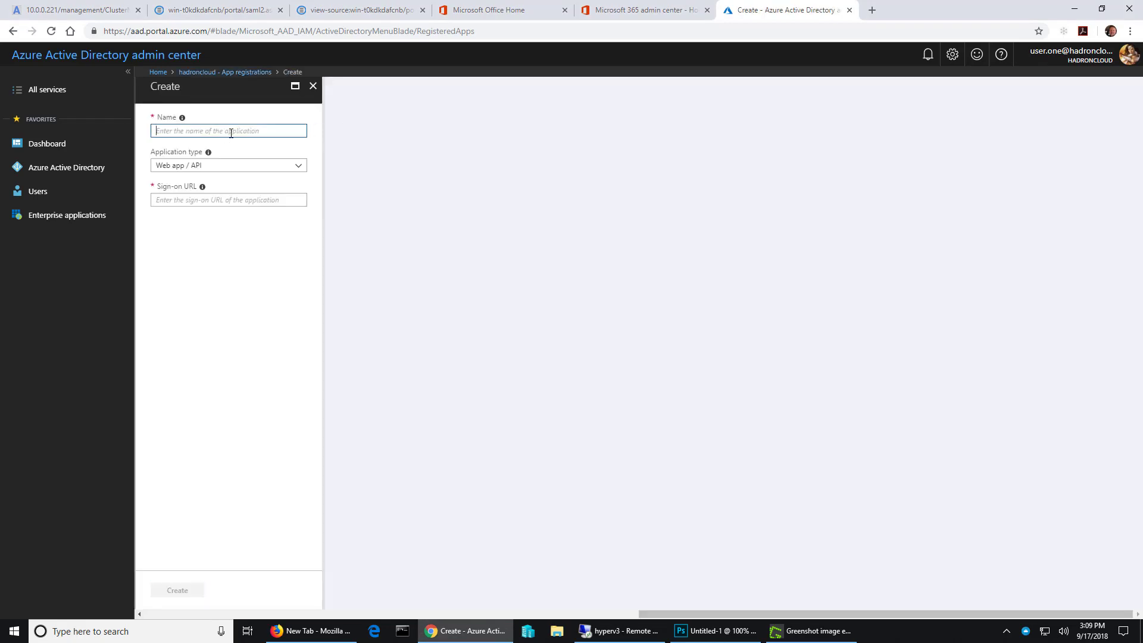
pyautogui.write('a')
pyautogui.press('Tab')
pyautogui.press('Tab')
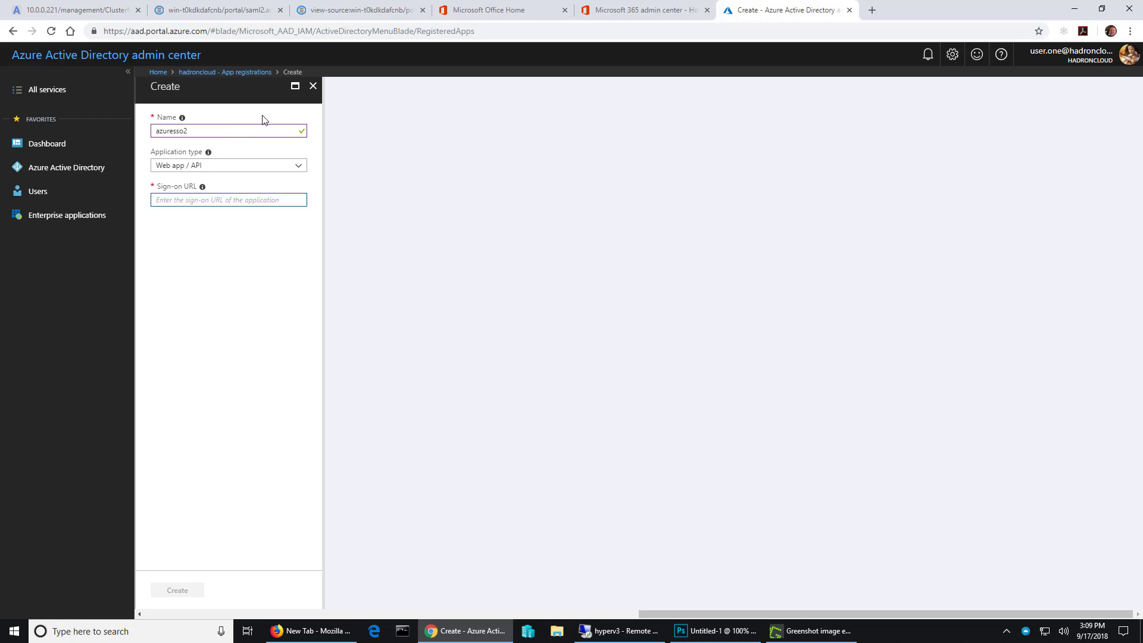
# - Copy the entityID URL from the source of the service provider metadata page
pyautogui.click(364, 11)
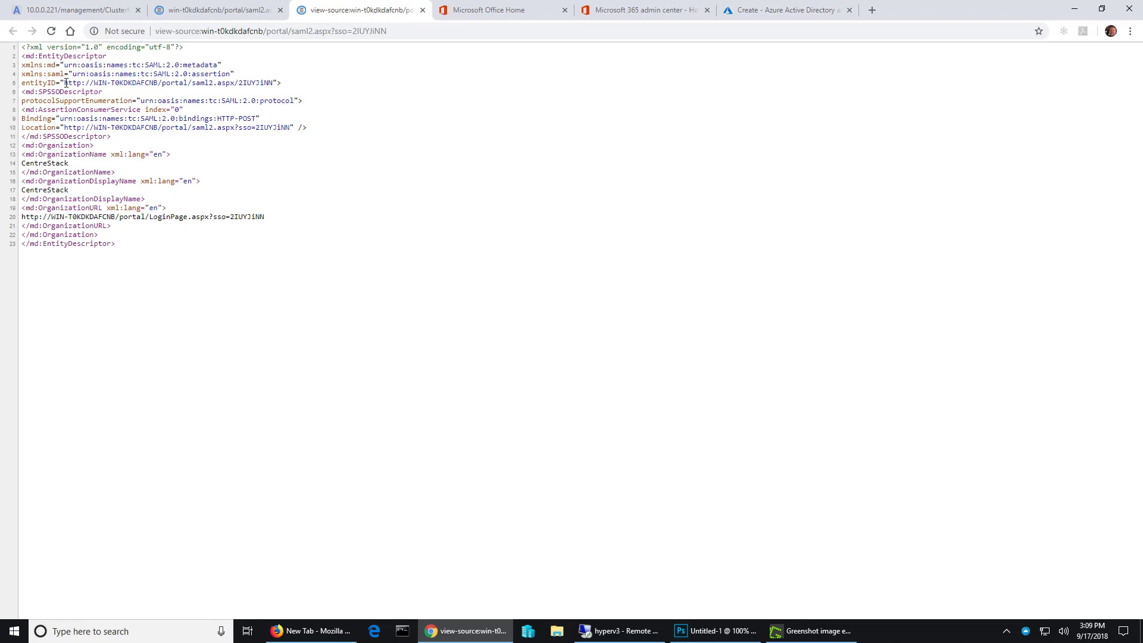
pyautogui.moveTo(64, 82); pyautogui.dragTo(271, 83)
pyautogui.rightClick(268, 83)
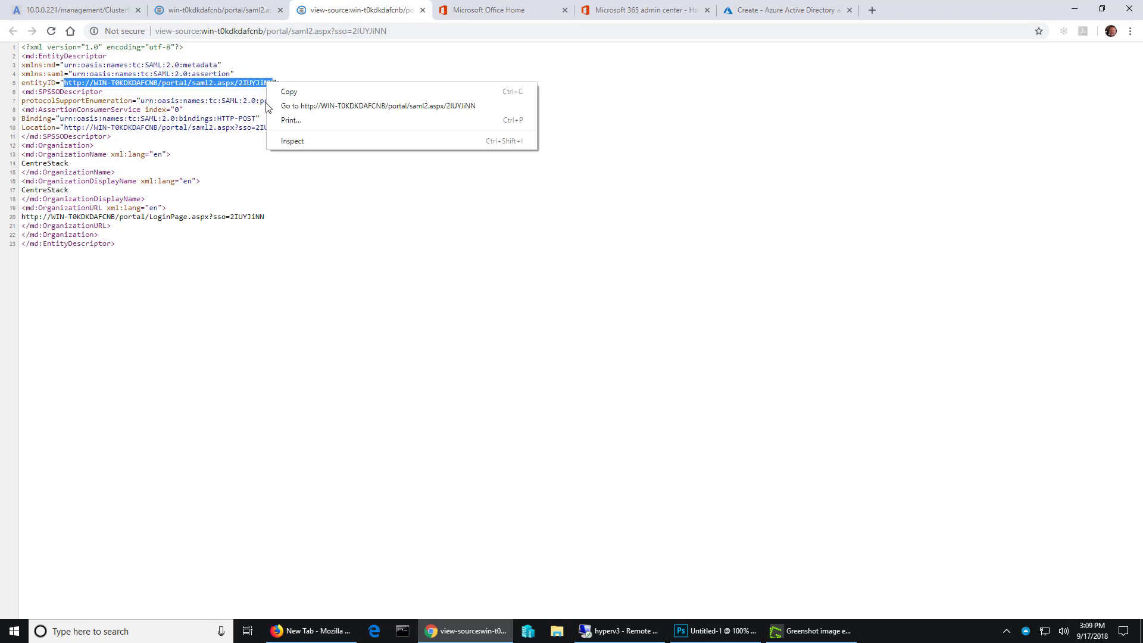
pyautogui.click(285, 90)
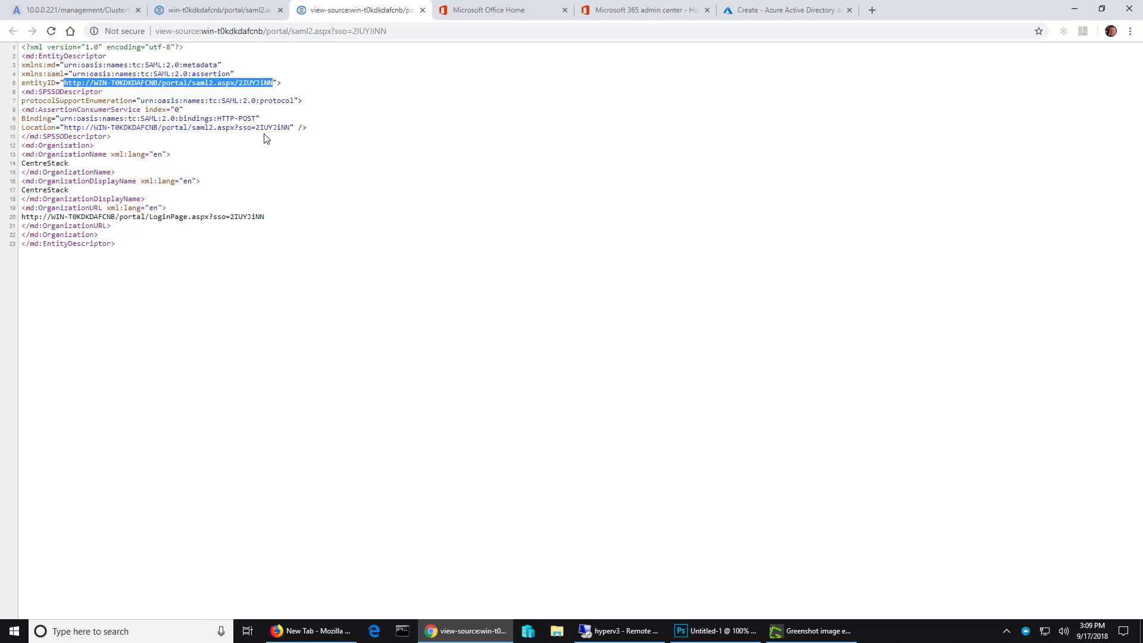
# - Paste the copied entityID URL as the sign-on URL in the new registration form and create the application
pyautogui.click(759, 14)
pyautogui.rightClick(251, 201)
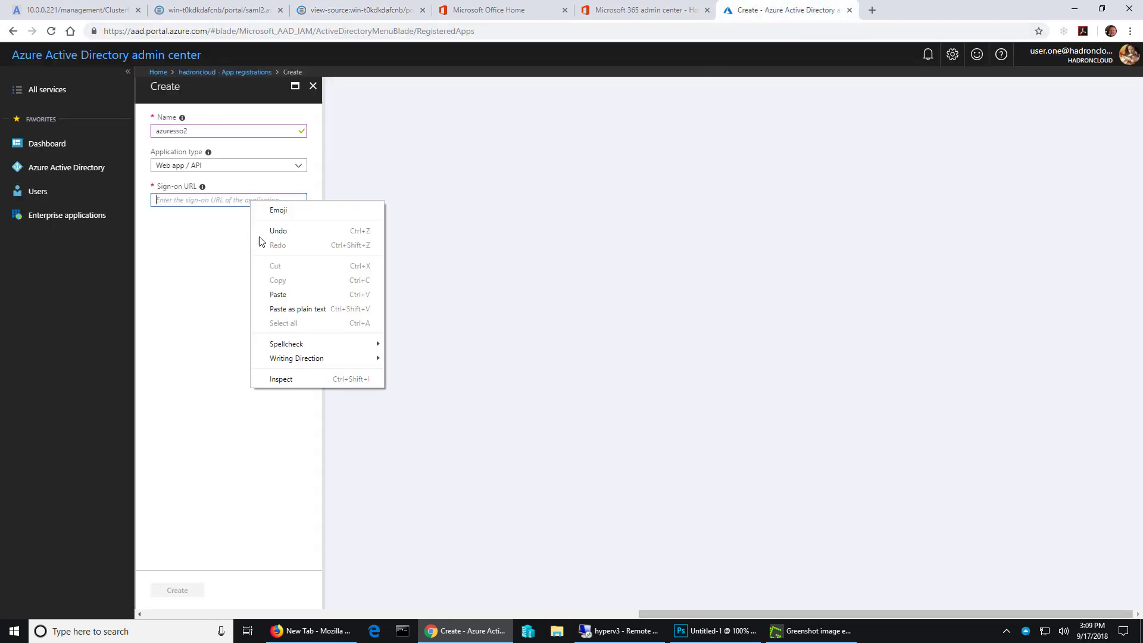
pyautogui.click(280, 308)
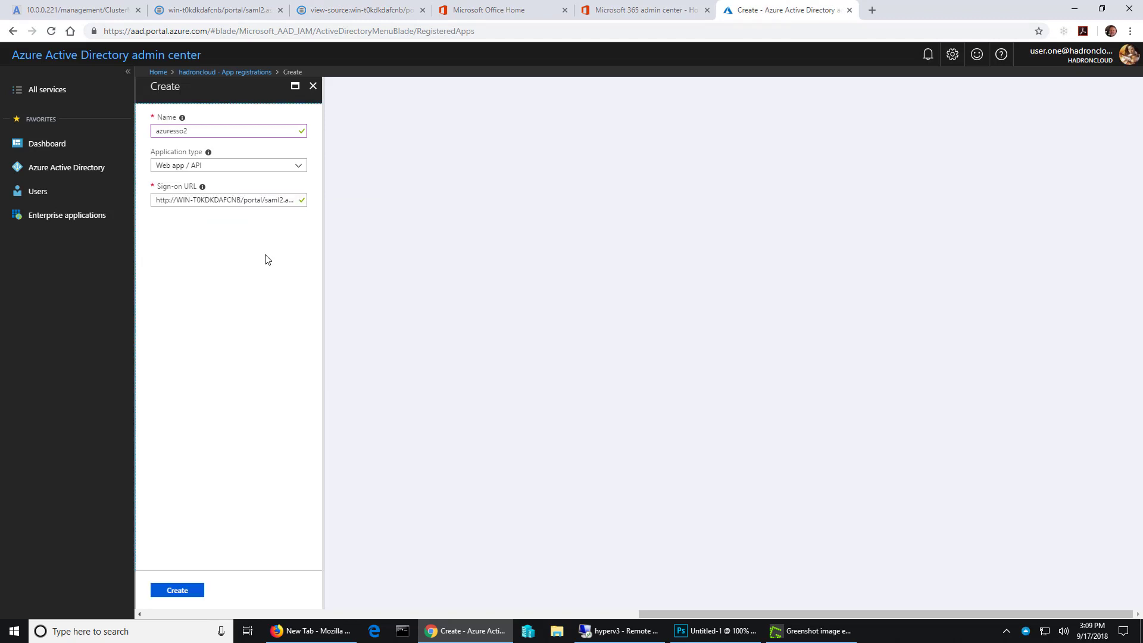
pyautogui.click(179, 591)
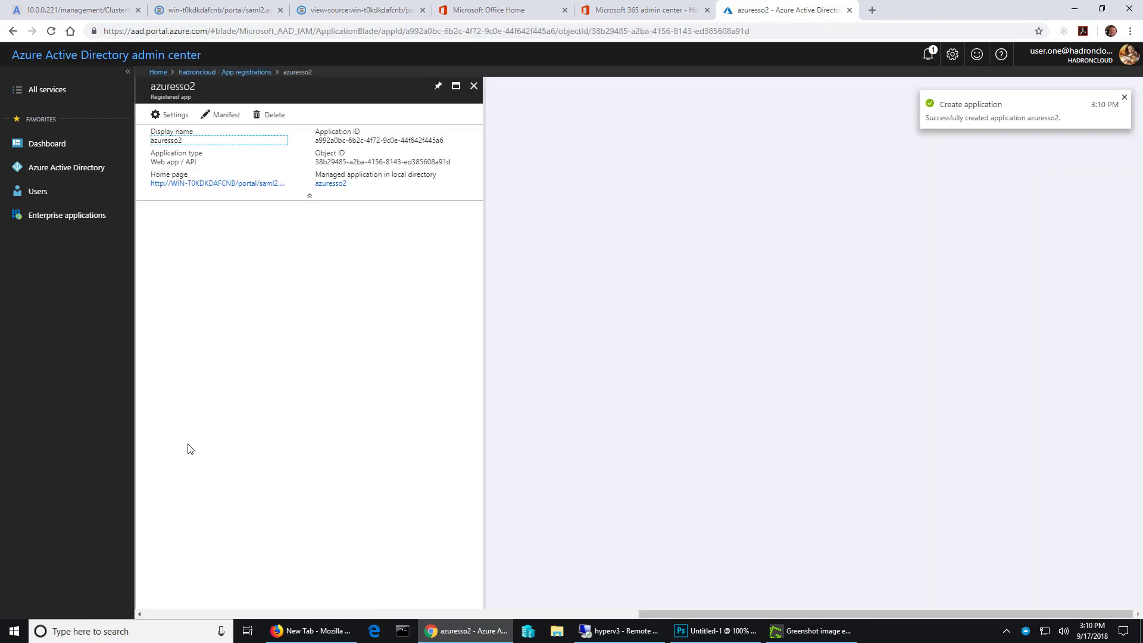
pyautogui.click(1124, 97)
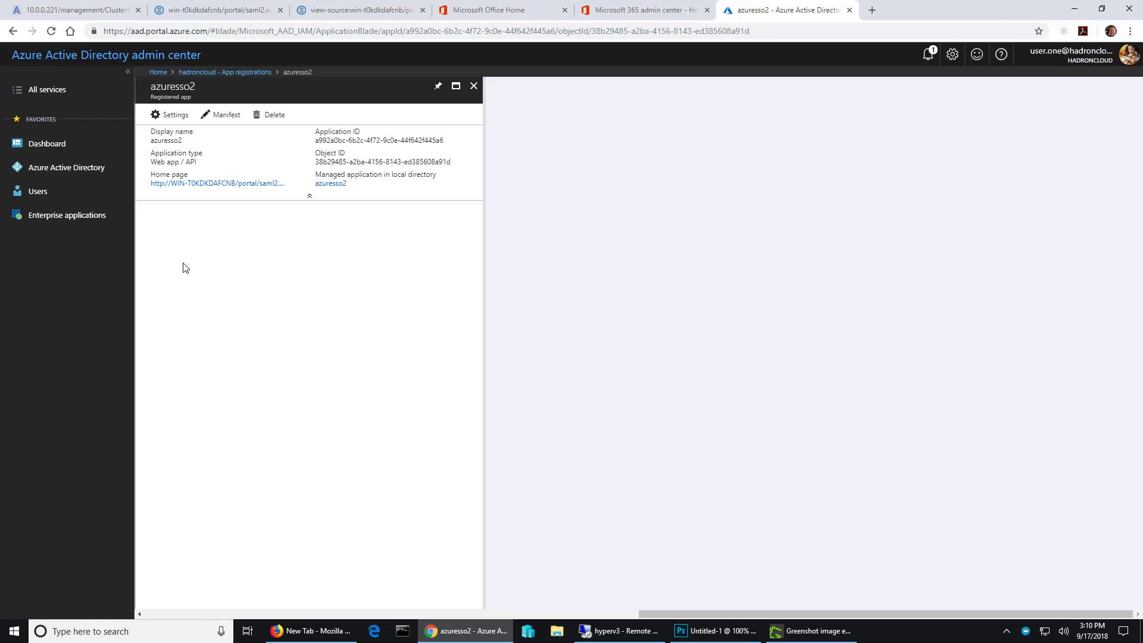
# - Open the properties of azuresso2 and compare its App ID URI with the entityID in the metadata source
pyautogui.click(168, 117)
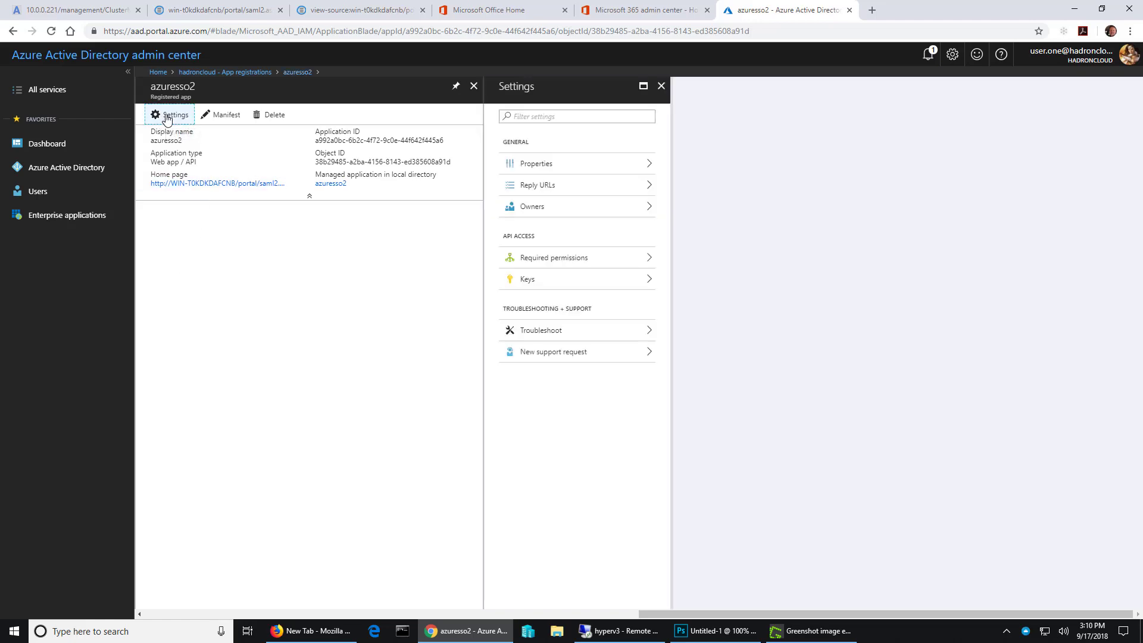
pyautogui.click(549, 165)
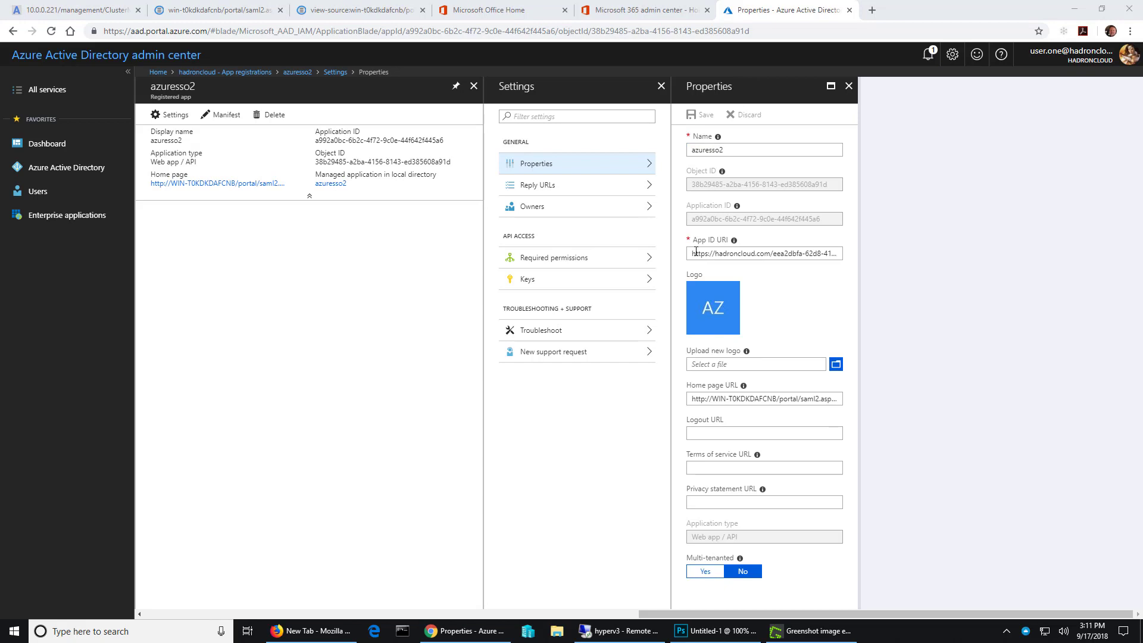
pyautogui.moveTo(691, 253); pyautogui.dragTo(807, 246)
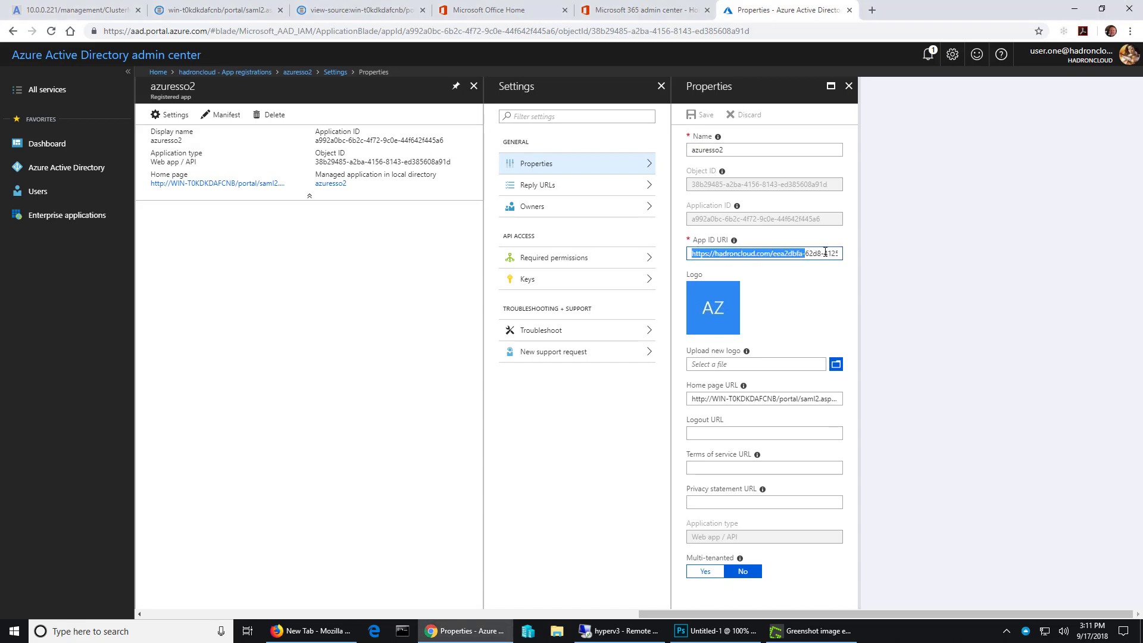
pyautogui.click(825, 252)
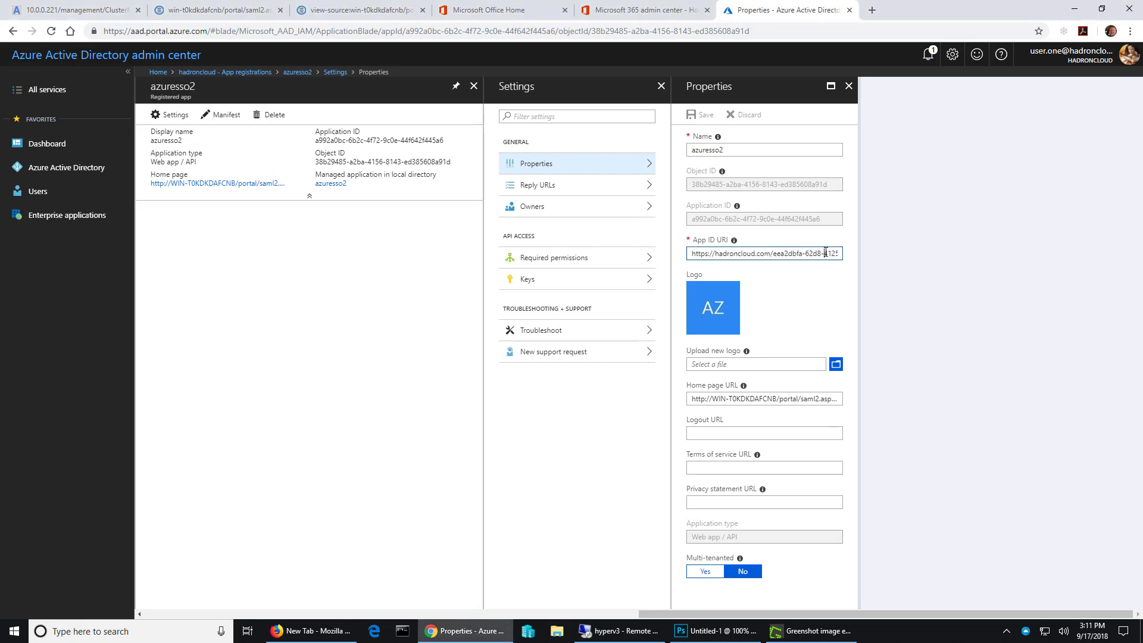
pyautogui.click(346, 14)
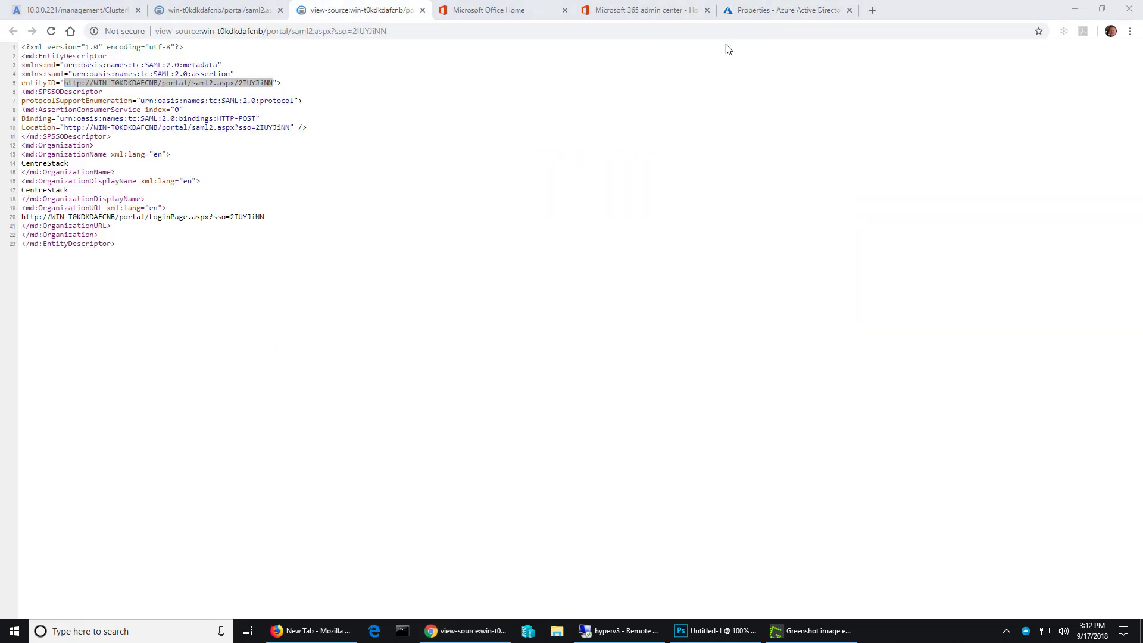
pyautogui.click(761, 14)
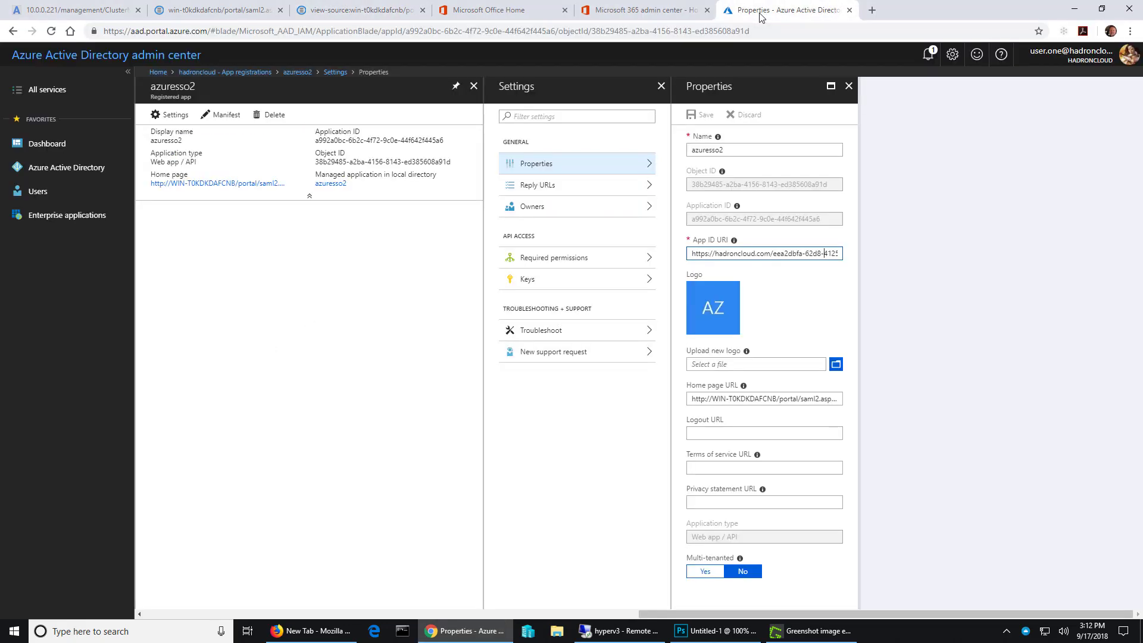
# - Replace the App ID URI of azuresso2 with the copied entityID URL and save the properties
pyautogui.tripleClick(777, 261)
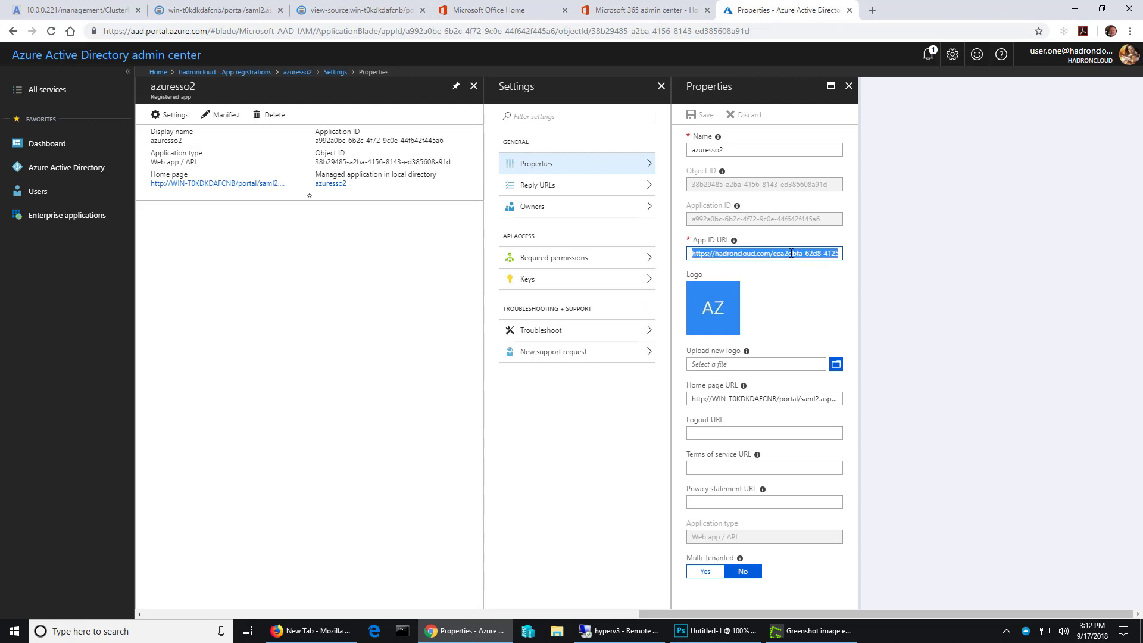
pyautogui.rightClick(790, 253)
pyautogui.click(823, 326)
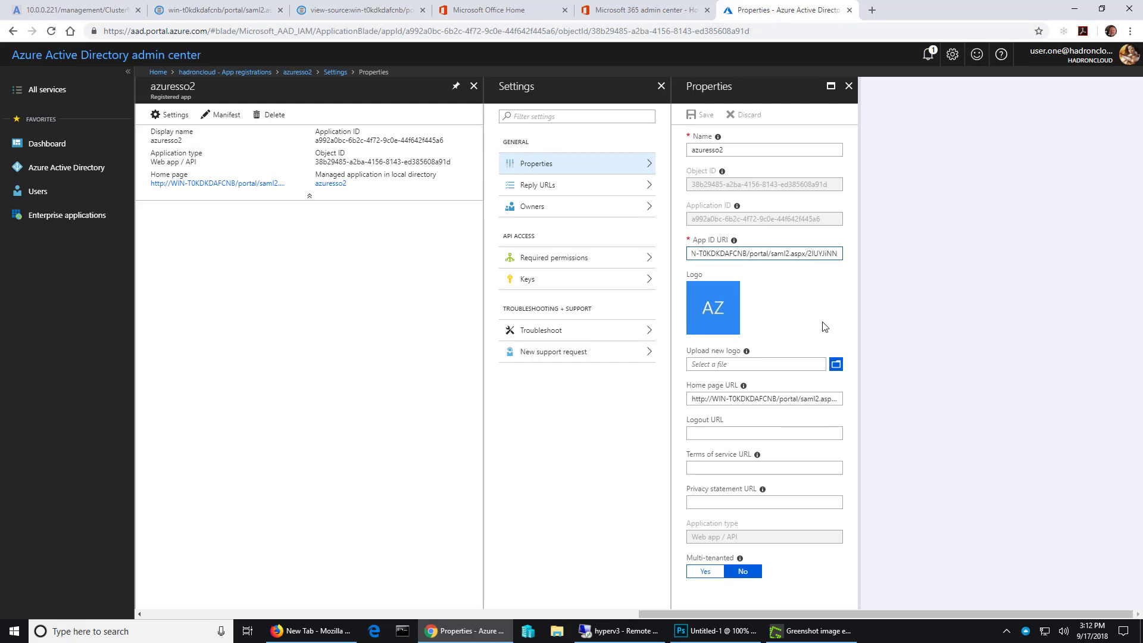
pyautogui.moveTo(785, 254); pyautogui.dragTo(609, 245)
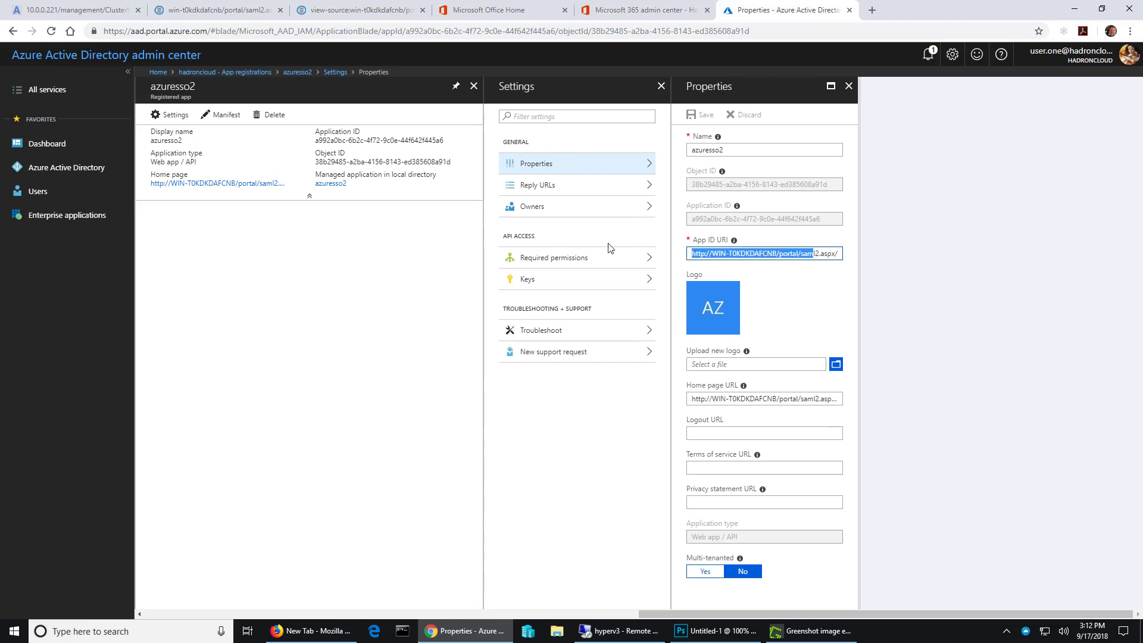
pyautogui.click(719, 255)
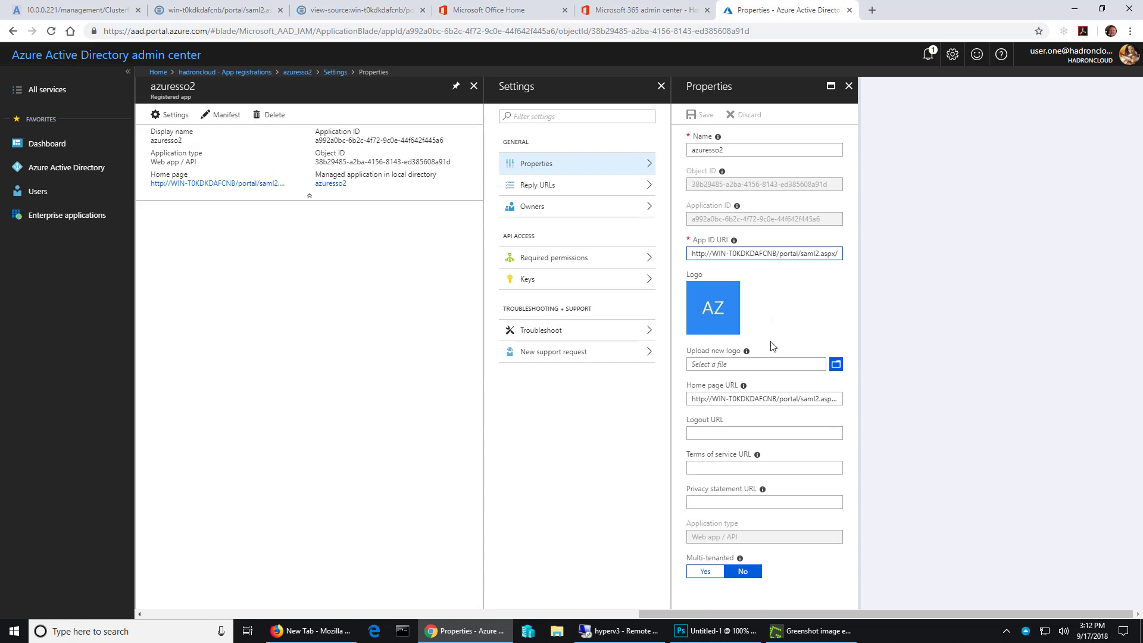
pyautogui.press('Tab')
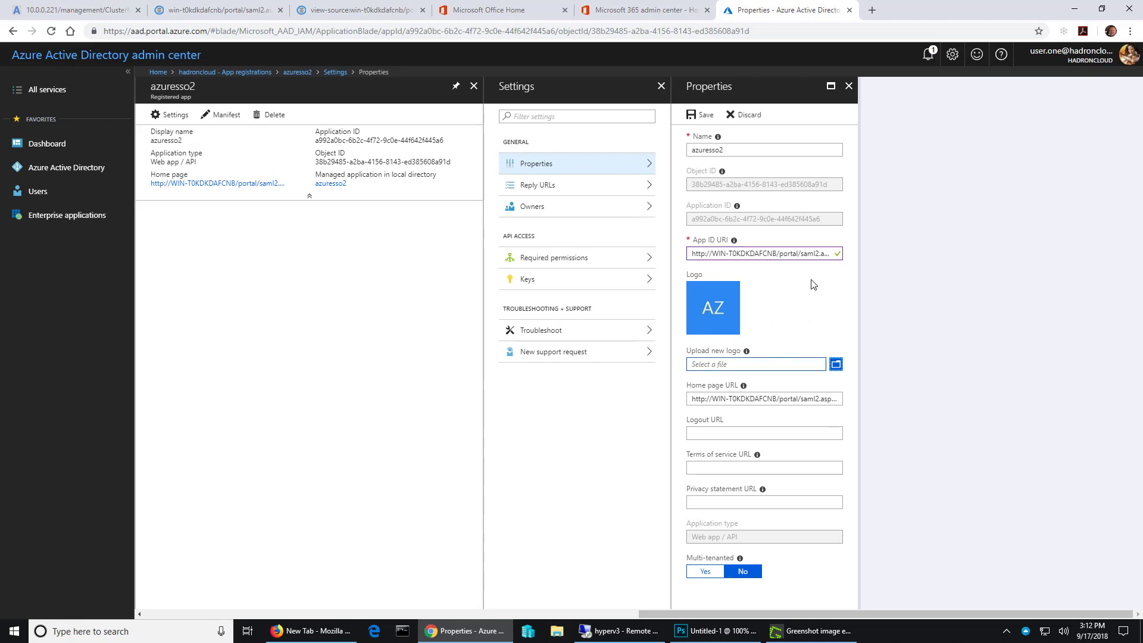
pyautogui.click(708, 118)
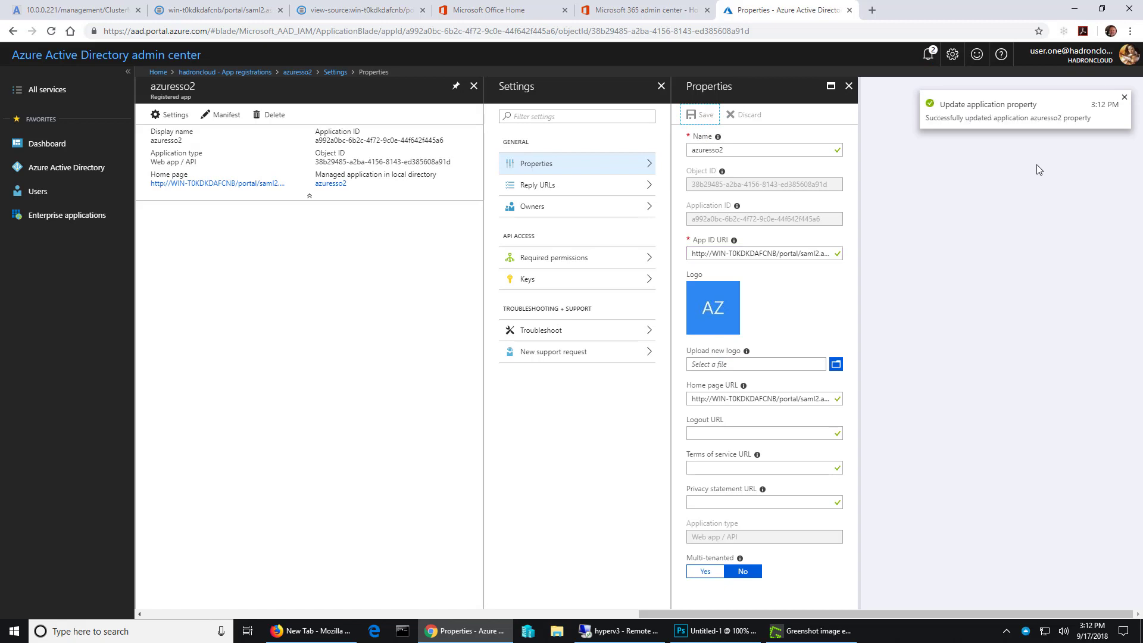
pyautogui.click(1124, 97)
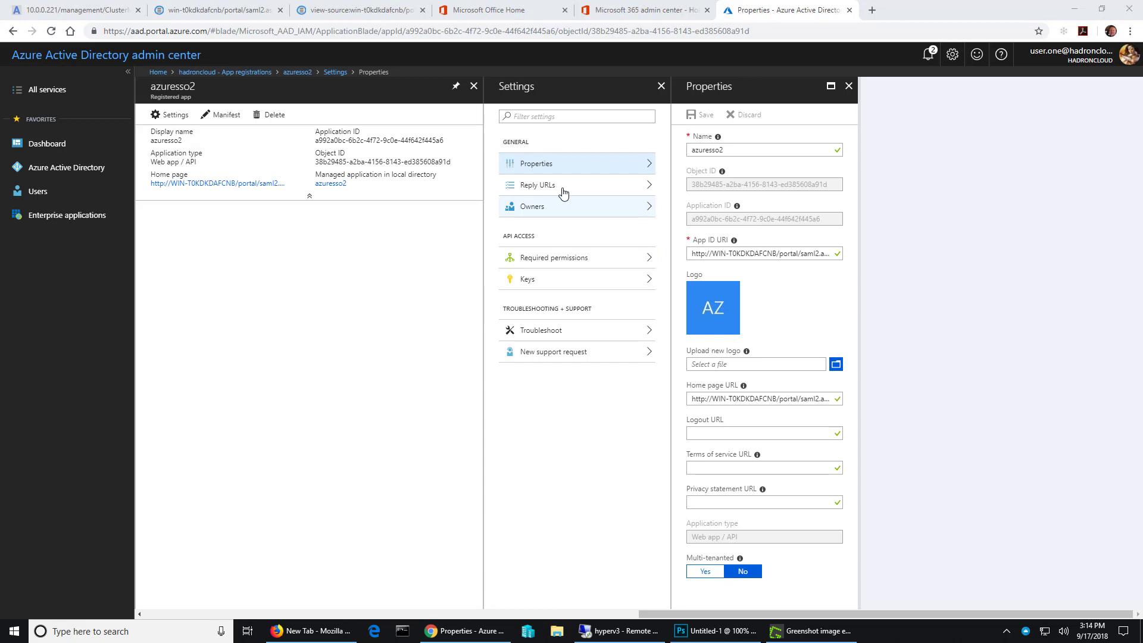
# - Check the reply URL in the azuresso2 settings, then return to azuresso2 in the app registrations list
pyautogui.click(561, 188)
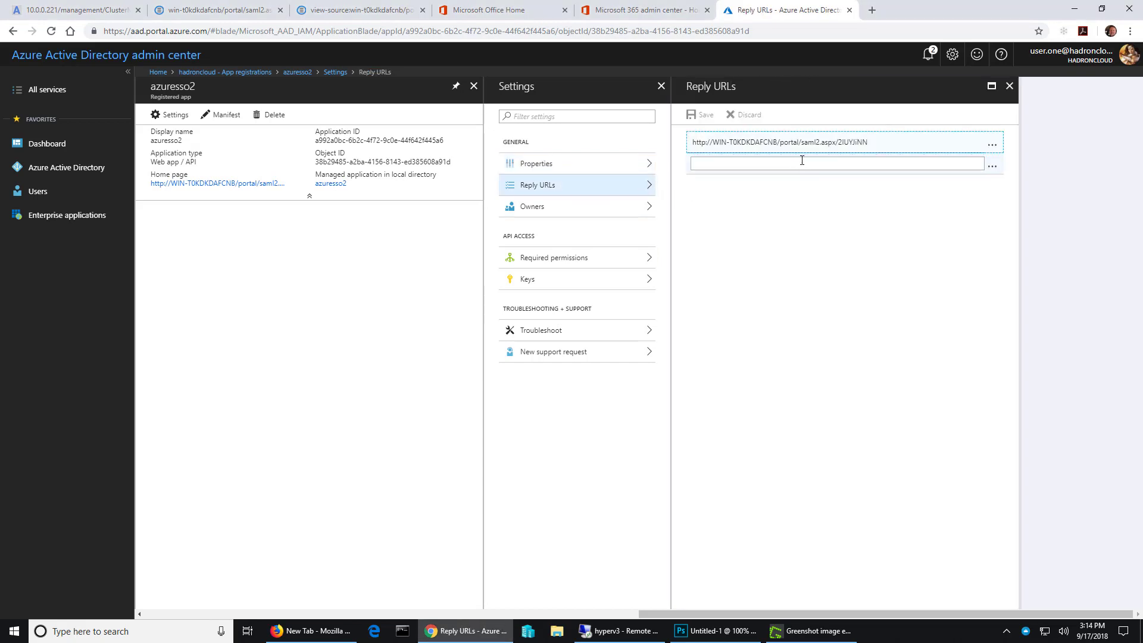
pyautogui.moveTo(872, 144); pyautogui.dragTo(685, 148)
pyautogui.click(872, 147)
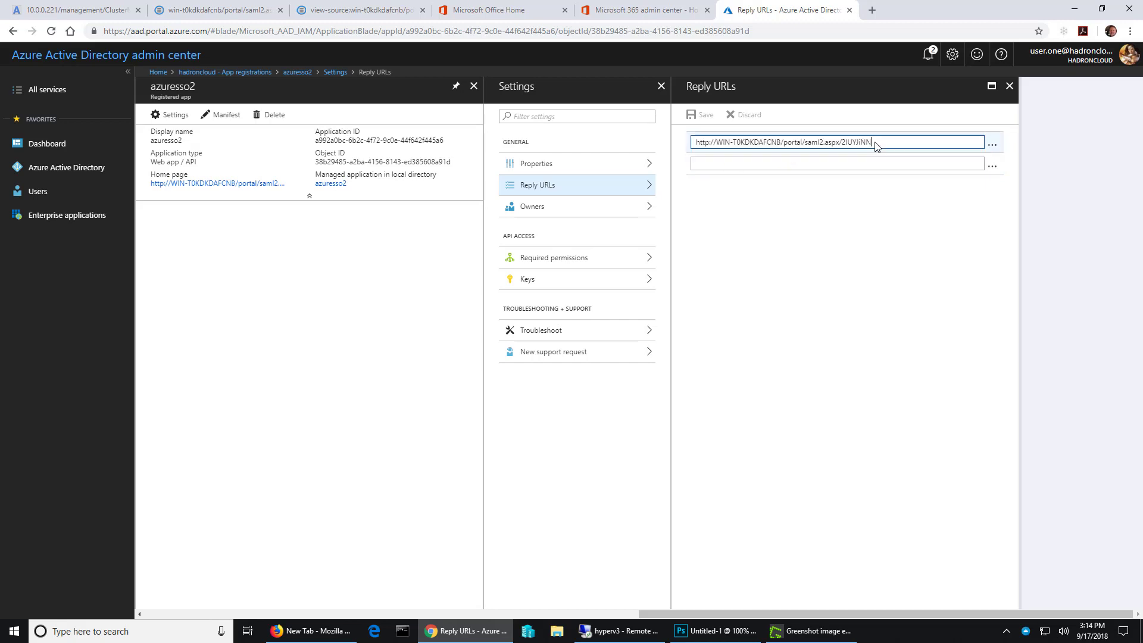
pyautogui.moveTo(667, 614); pyautogui.dragTo(161, 604)
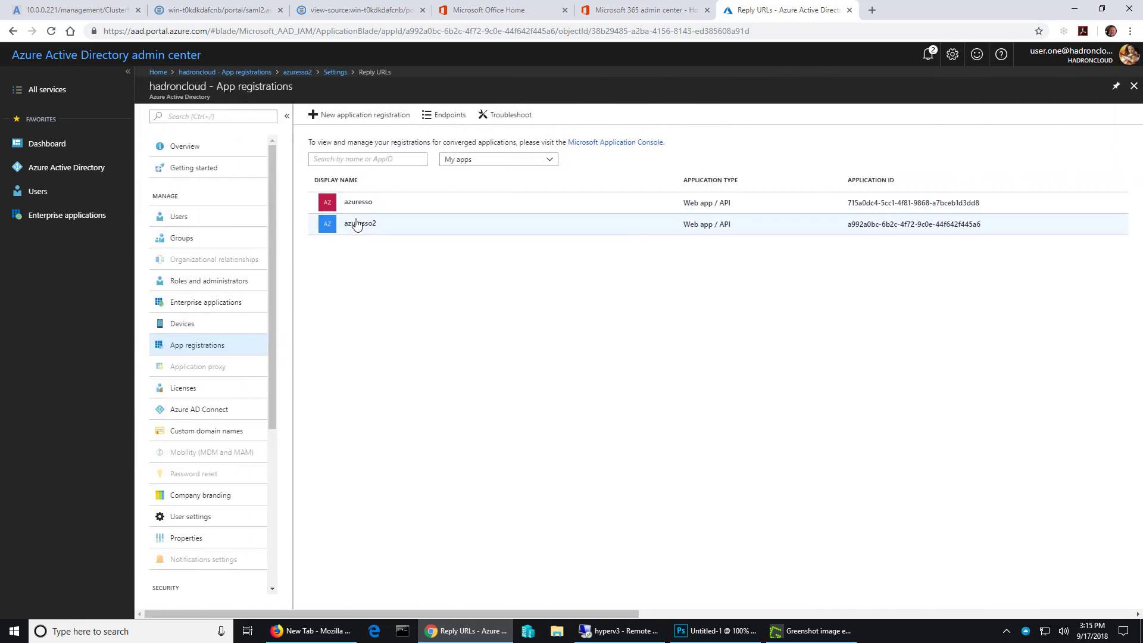
pyautogui.click(358, 225)
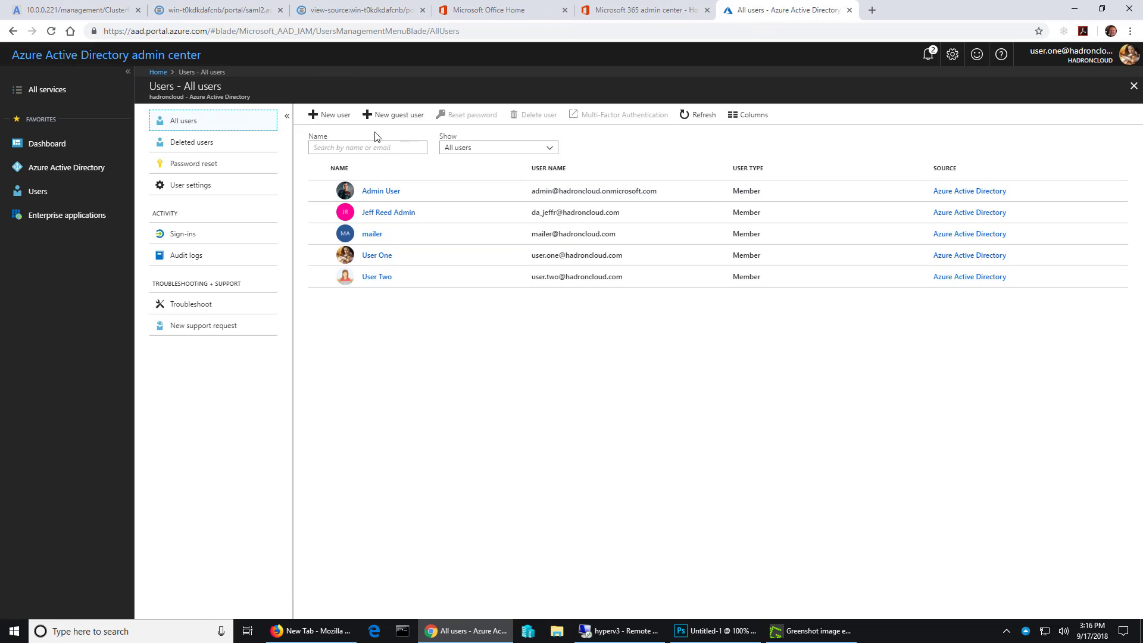
# - Open the users and groups assignments of the azuresso2 enterprise application in the hadroncloud directory
pyautogui.click(47, 174)
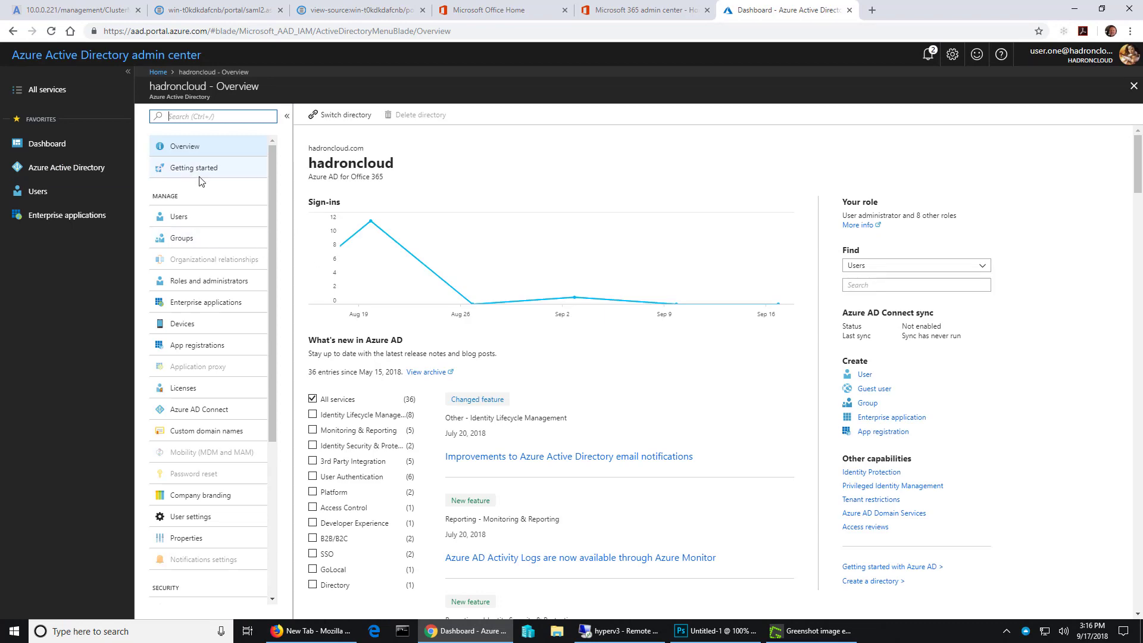
pyautogui.click(215, 304)
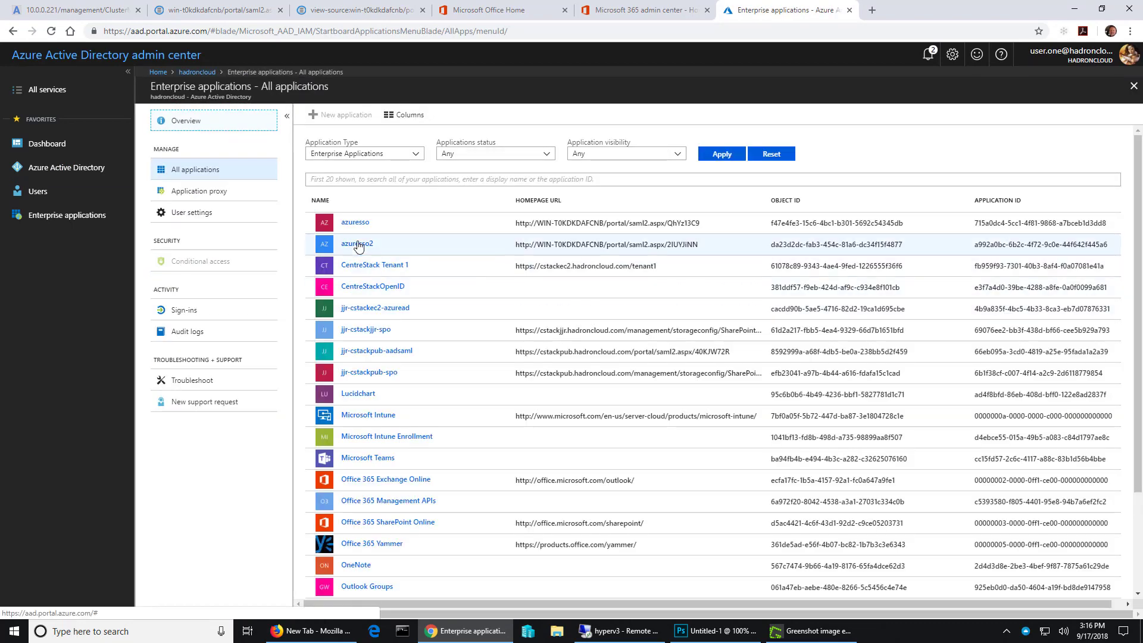
pyautogui.click(357, 245)
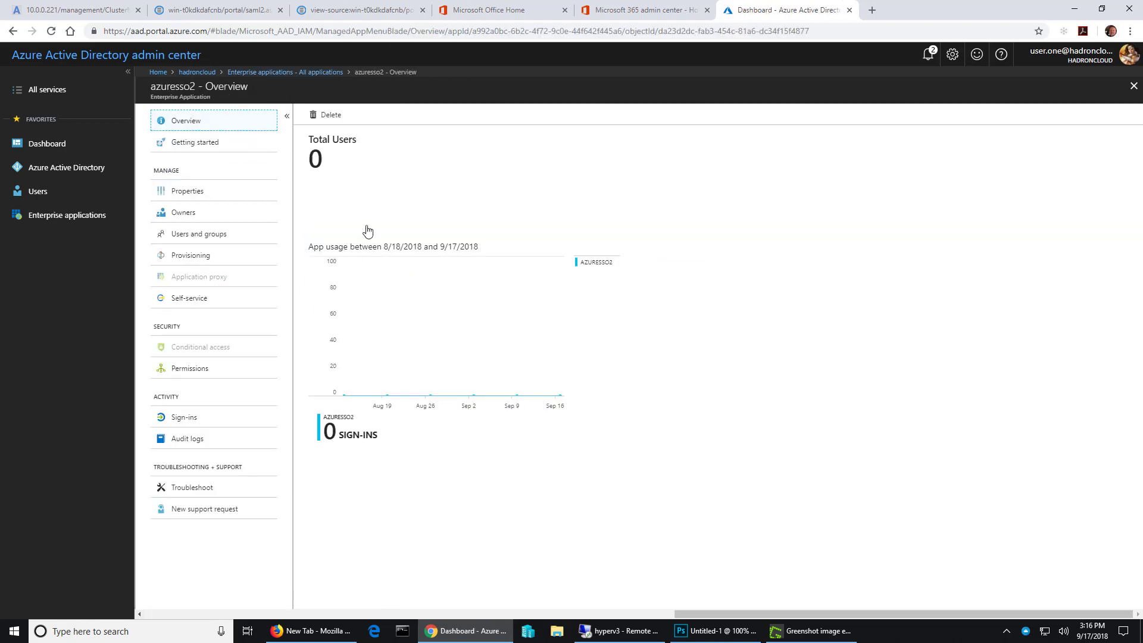
pyautogui.click(227, 233)
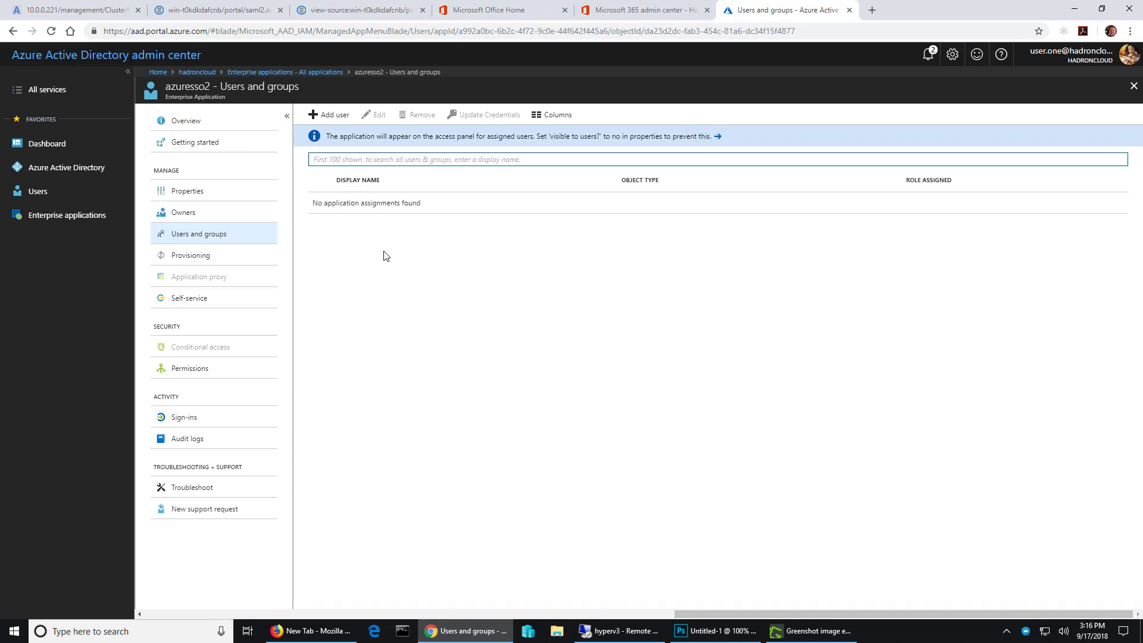
# - Add an assignment to azuresso2 for User One with Default Access
pyautogui.click(337, 120)
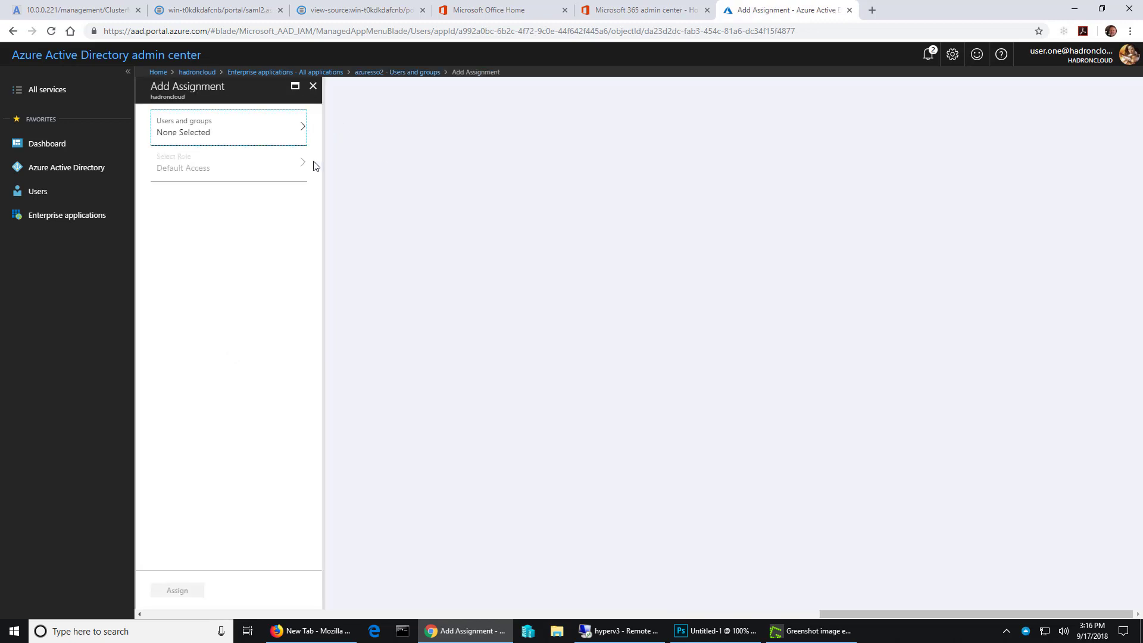
pyautogui.click(284, 133)
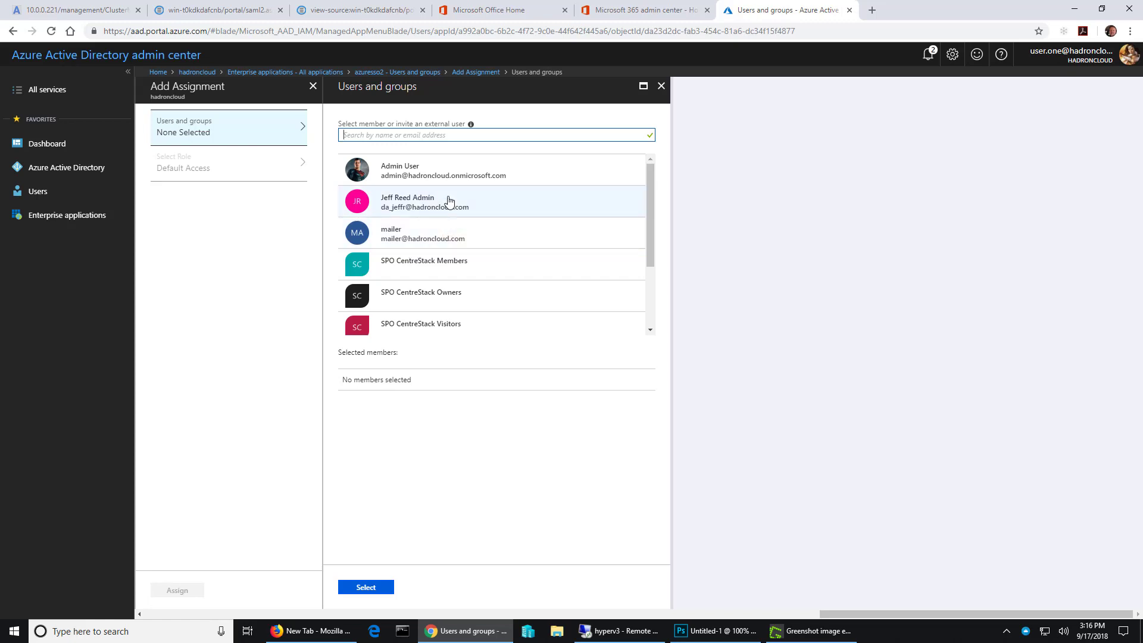
pyautogui.scroll(-2, 452, 226)
pyautogui.click(476, 289)
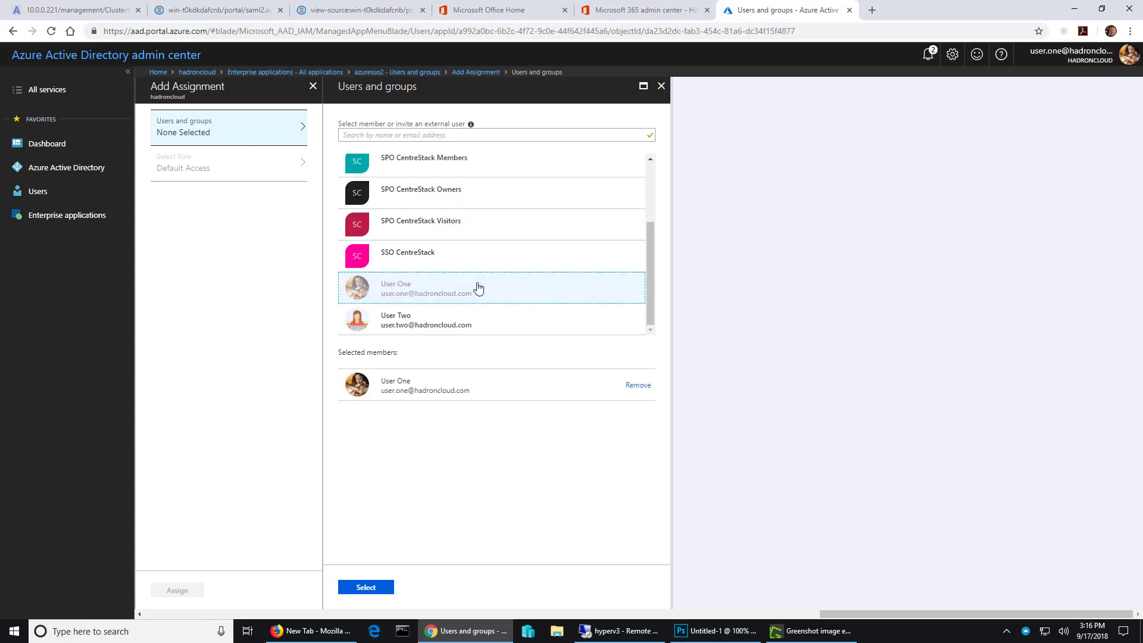
pyautogui.click(376, 589)
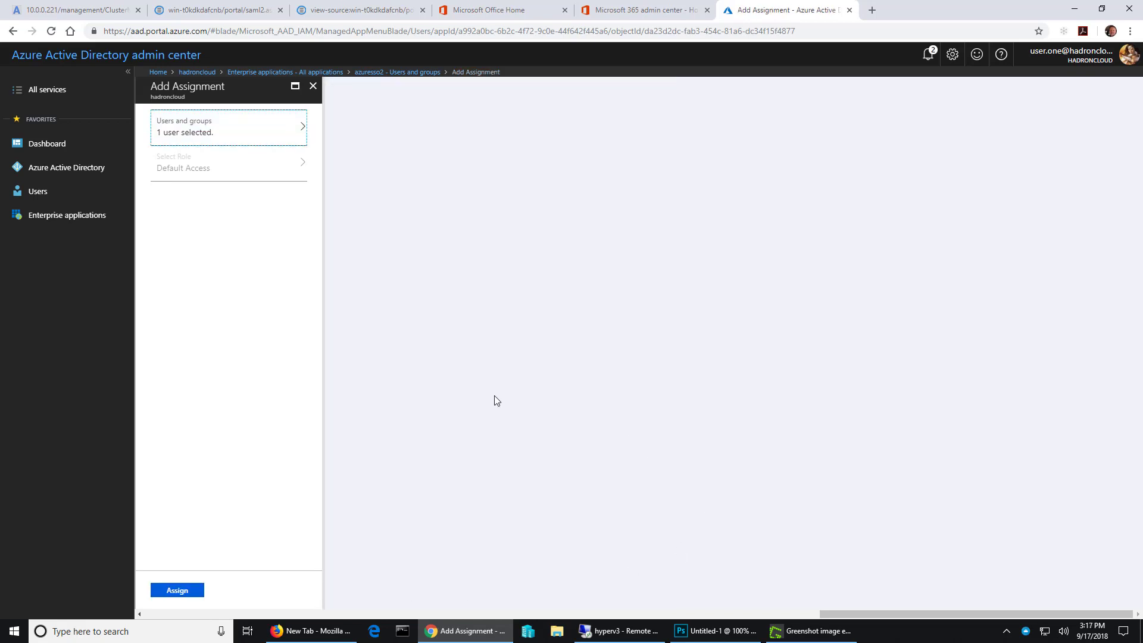
pyautogui.click(181, 590)
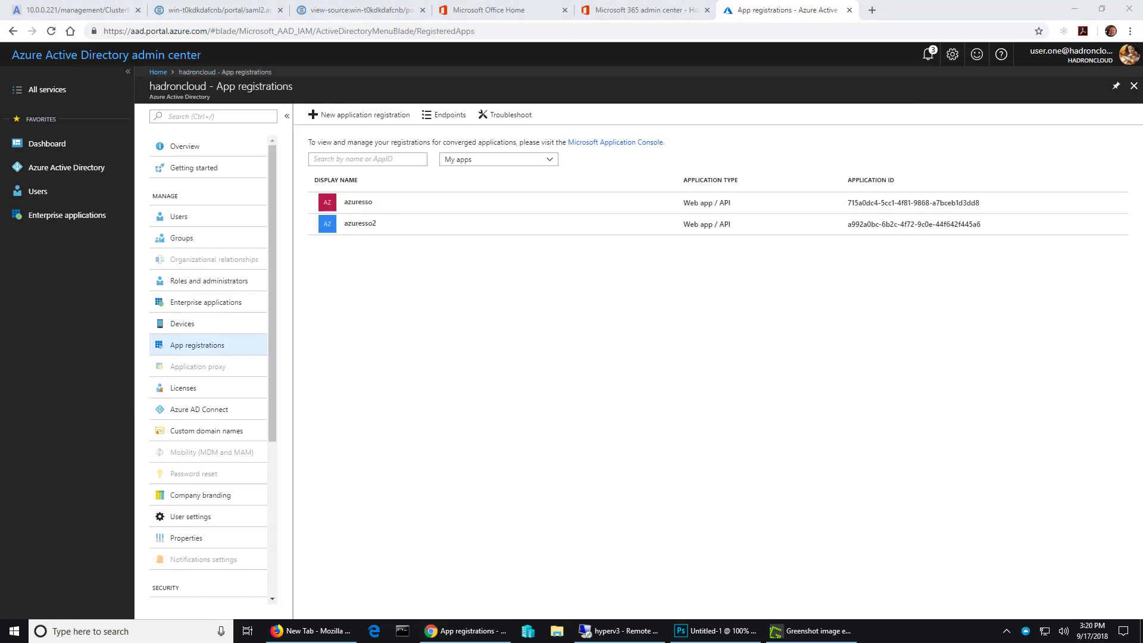
# - Copy the federation metadata document URL from the app registration endpoints and open it in a new browser tab
pyautogui.click(442, 117)
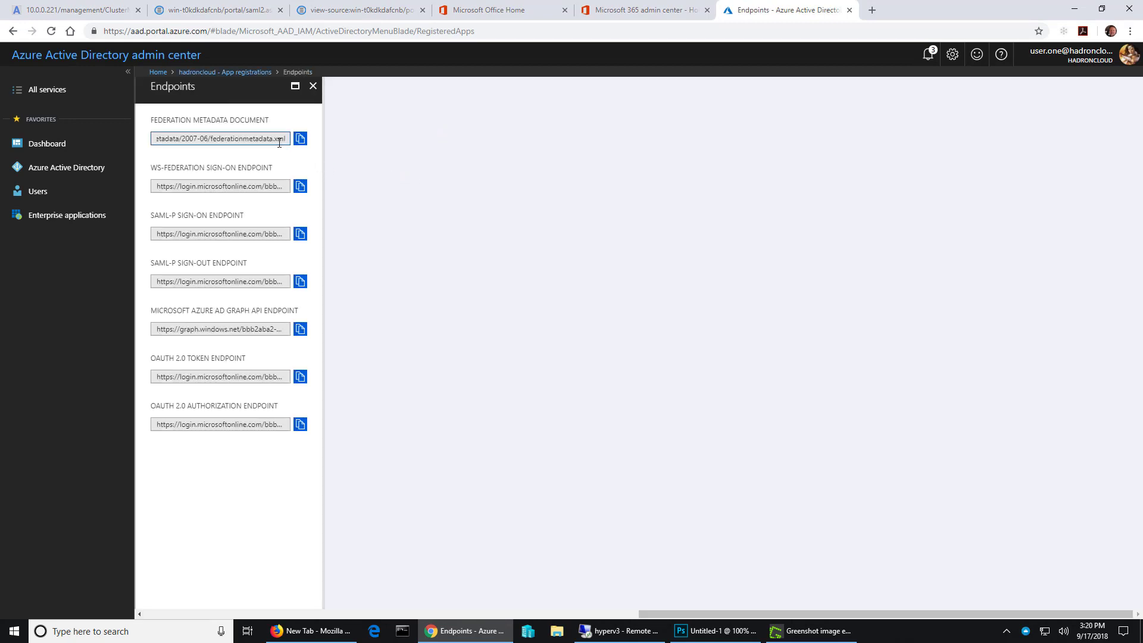
pyautogui.click(300, 140)
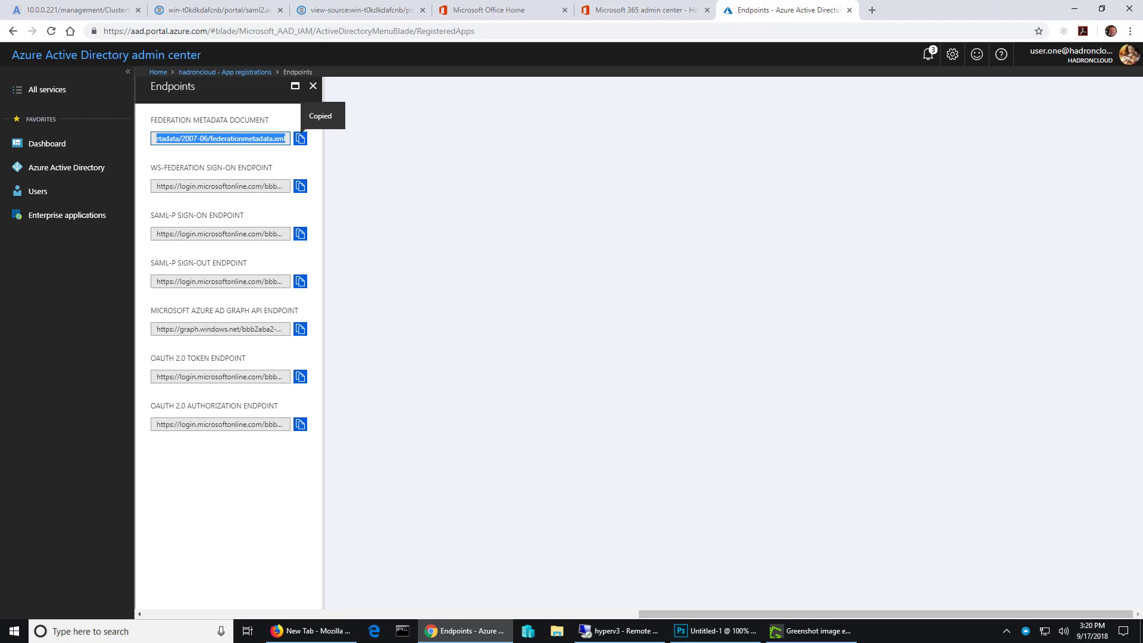
pyautogui.click(872, 10)
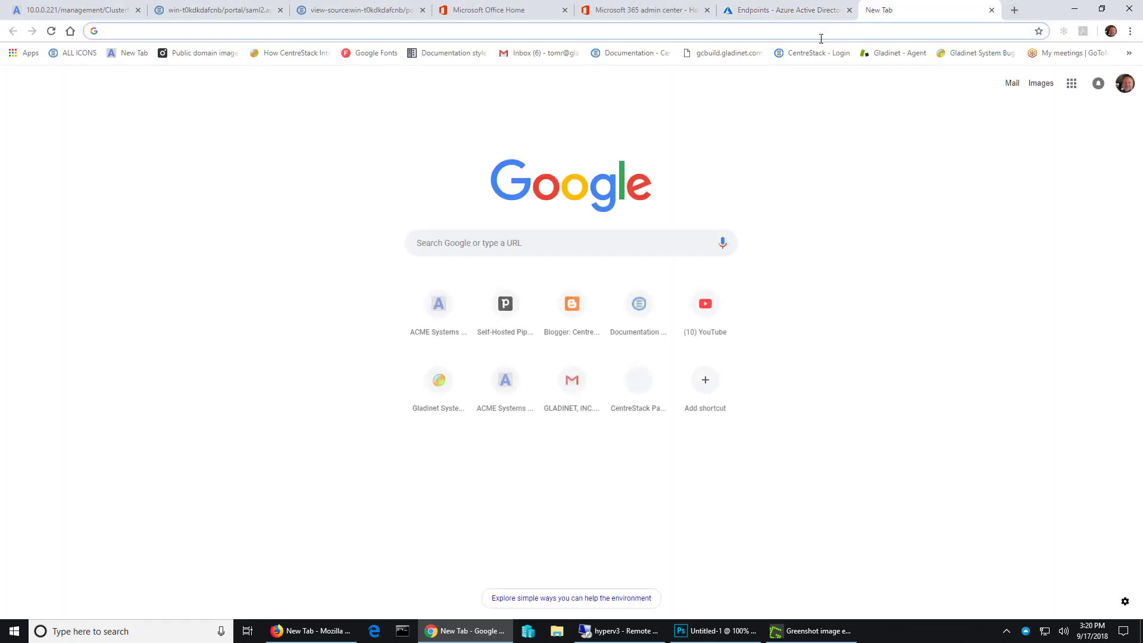
pyautogui.rightClick(826, 32)
pyautogui.click(859, 130)
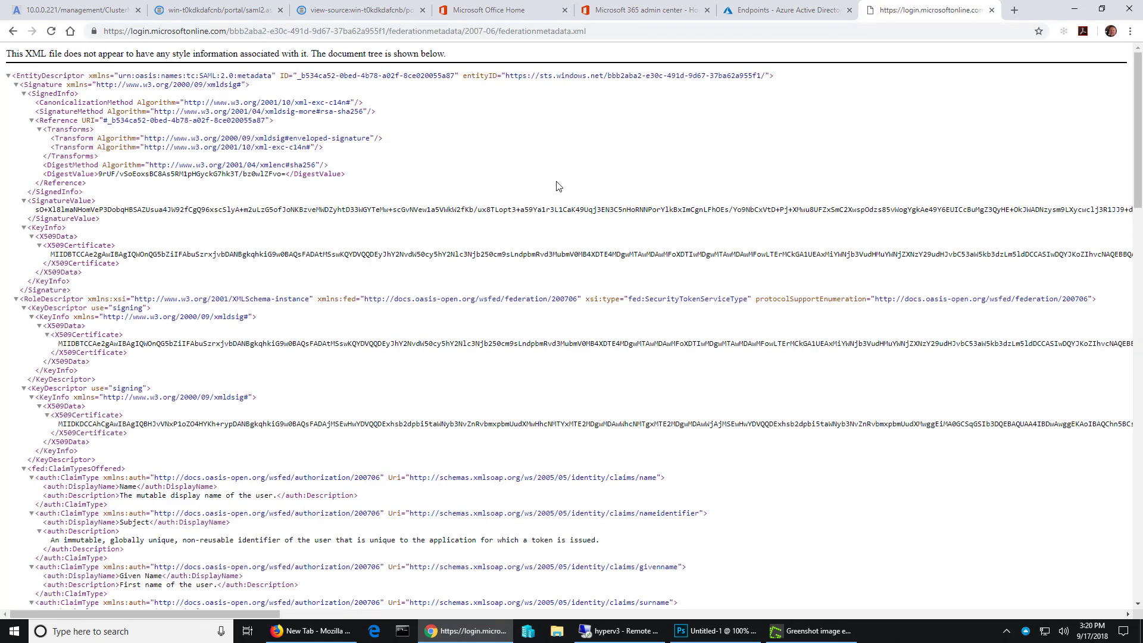
# - Copy the SAML-P sign-on endpoint from Azure into the IdP End Point URL of Tenant 3's single sign-on settings
pyautogui.click(759, 12)
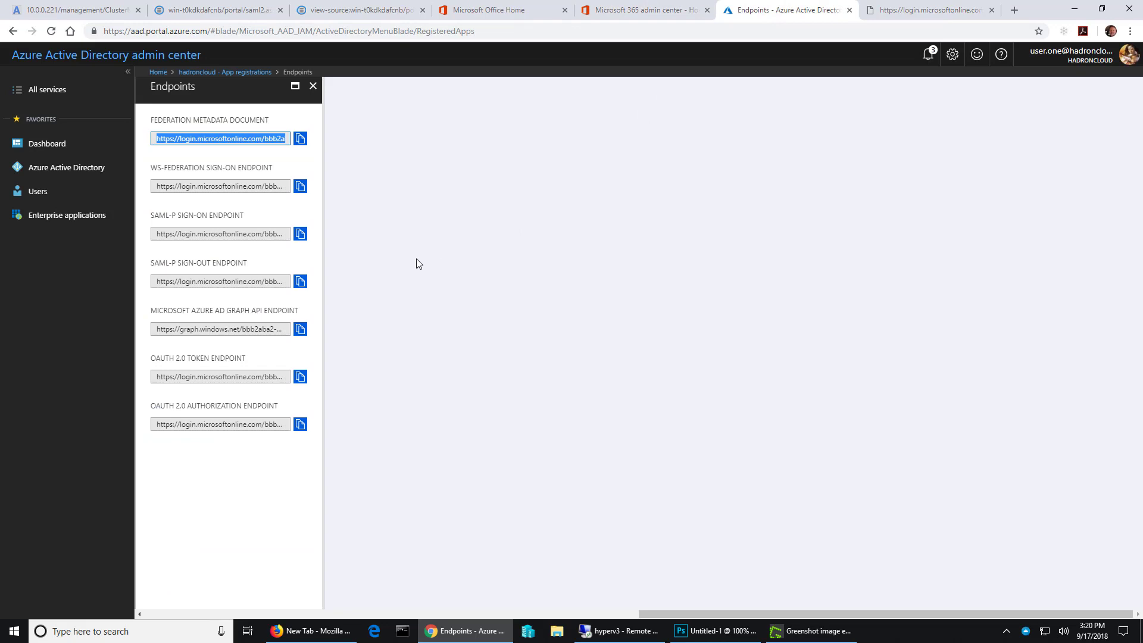
pyautogui.click(300, 234)
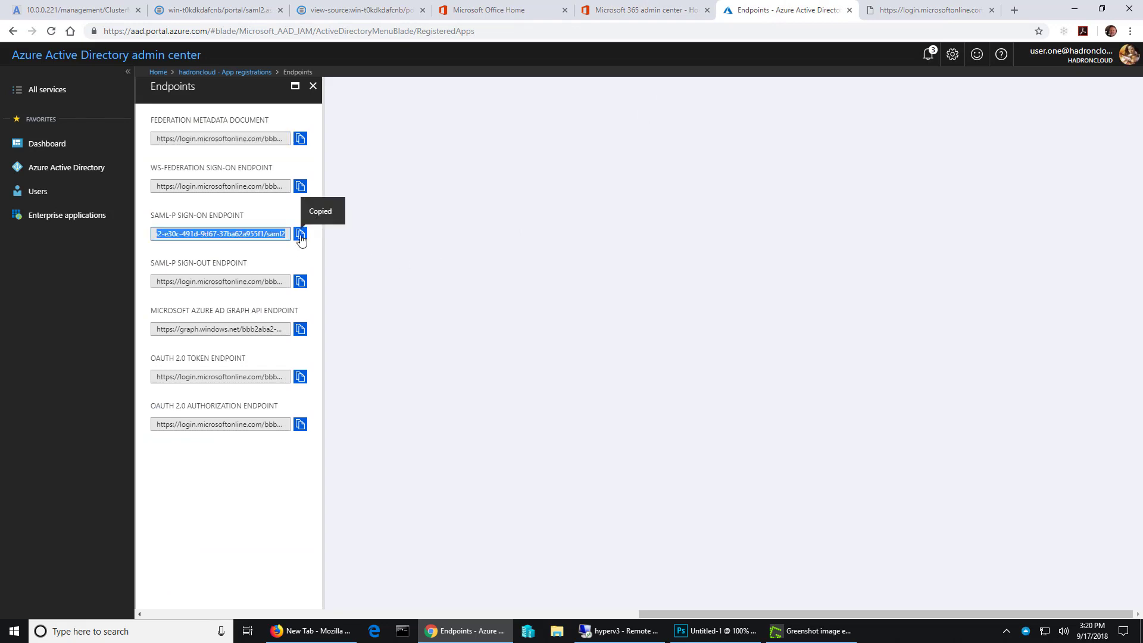
pyautogui.click(75, 10)
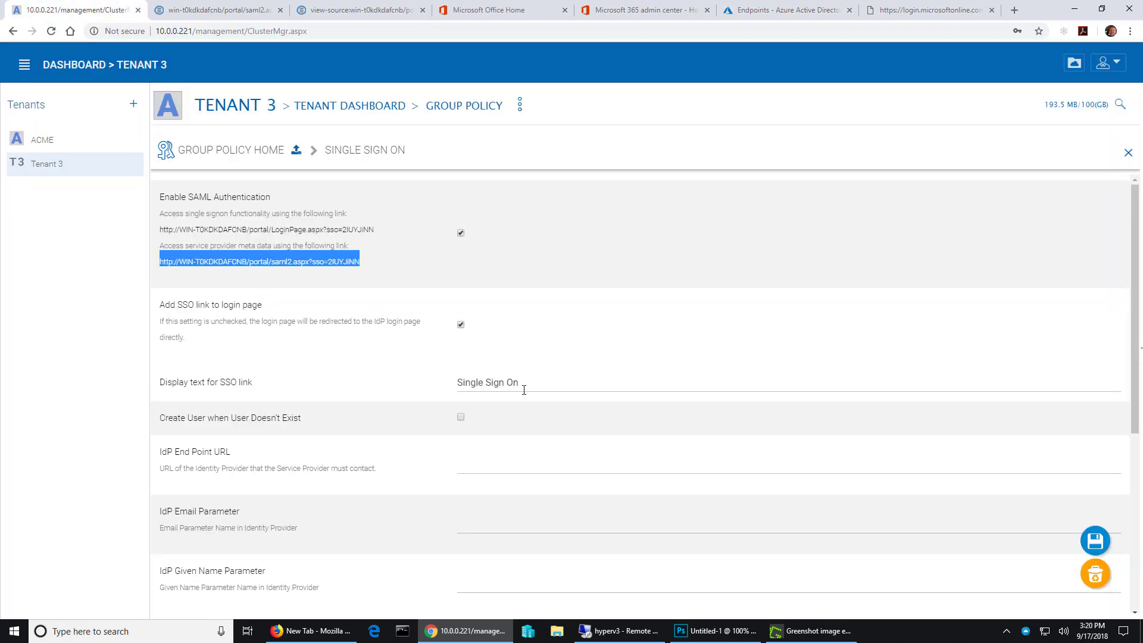
pyautogui.click(476, 464)
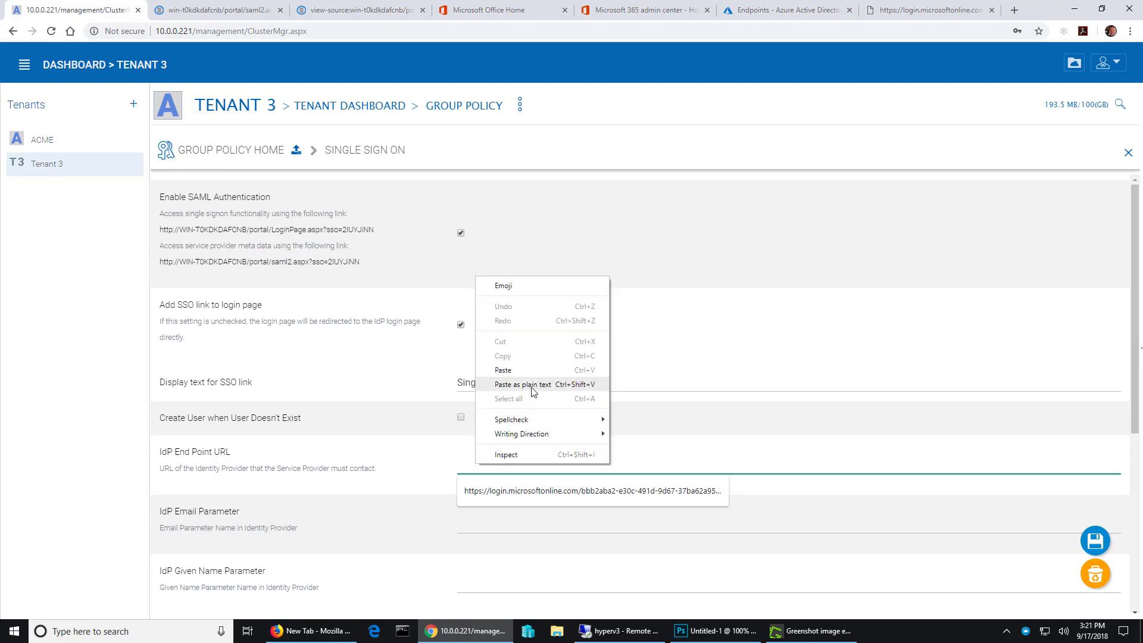
pyautogui.click(531, 384)
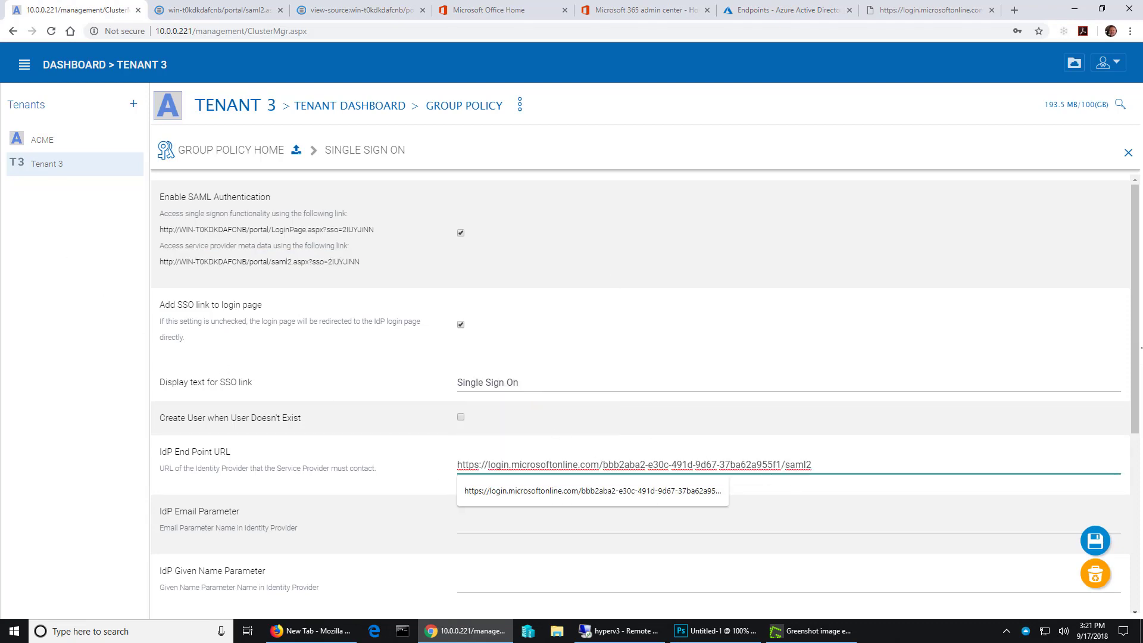
pyautogui.click(922, 12)
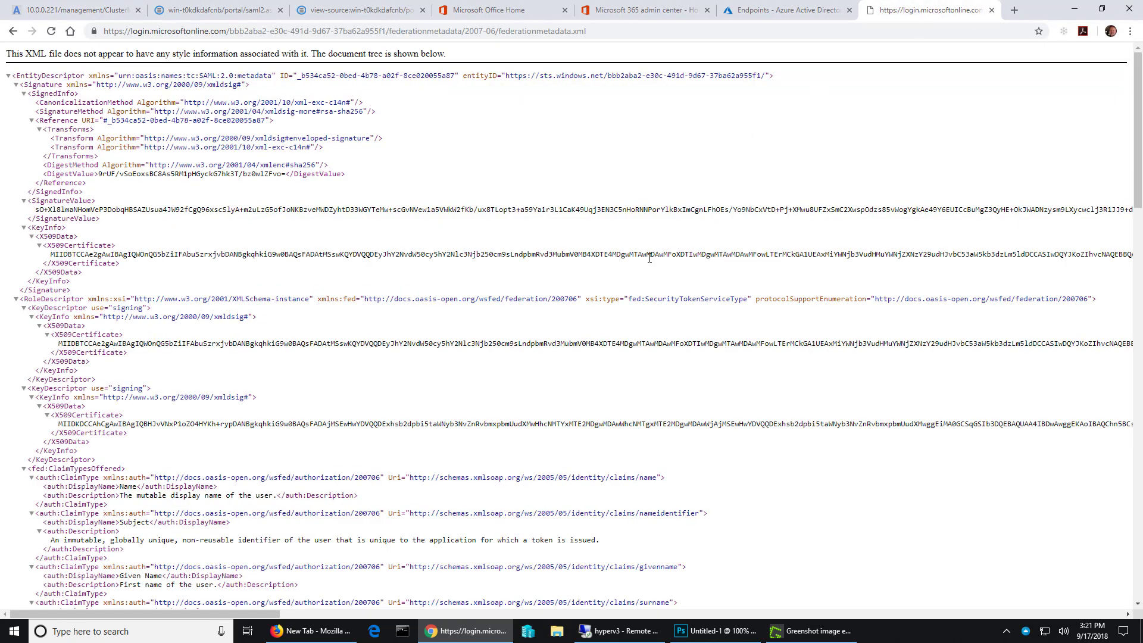
pyautogui.moveTo(1138, 149); pyautogui.dragTo(1126, 222)
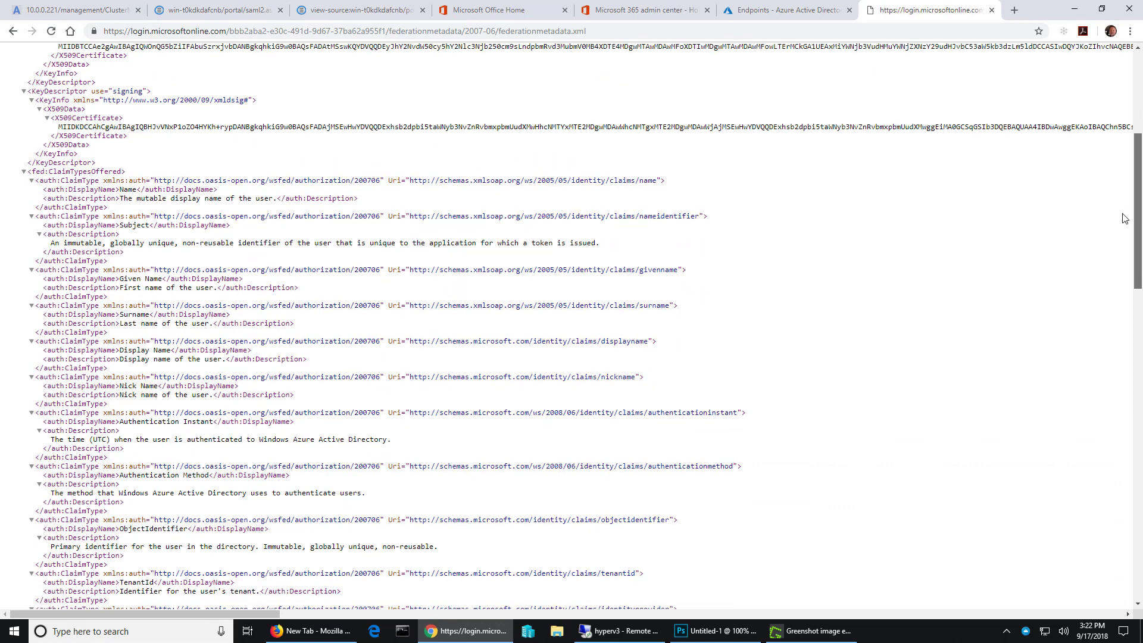
pyautogui.moveTo(53, 169); pyautogui.dragTo(120, 172)
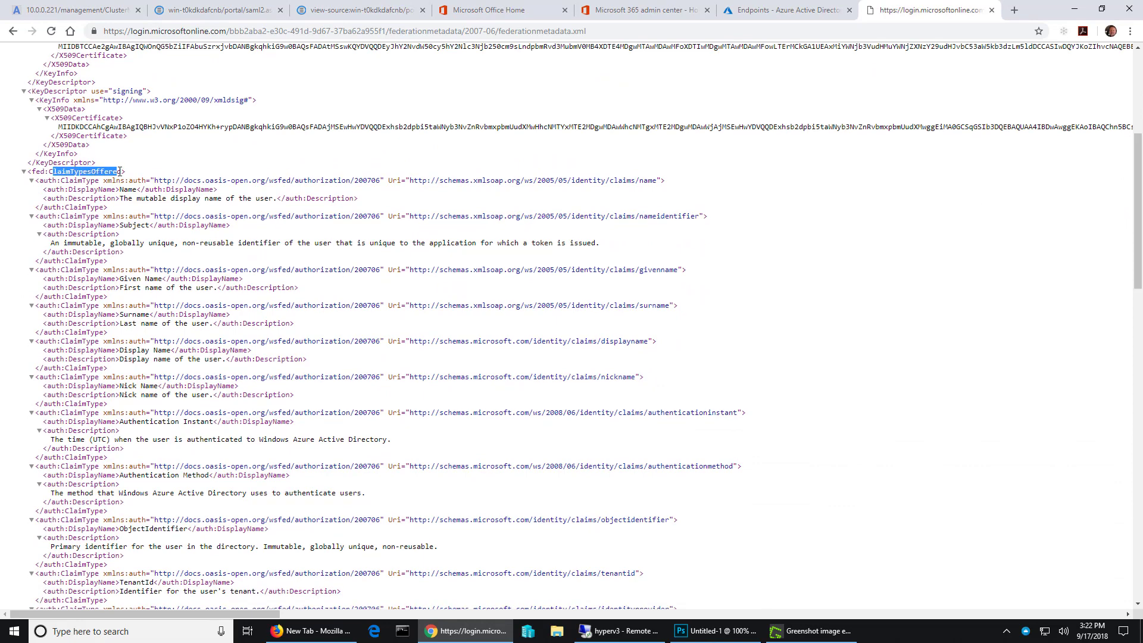
pyautogui.click(317, 146)
pyautogui.moveTo(411, 179); pyautogui.dragTo(658, 177)
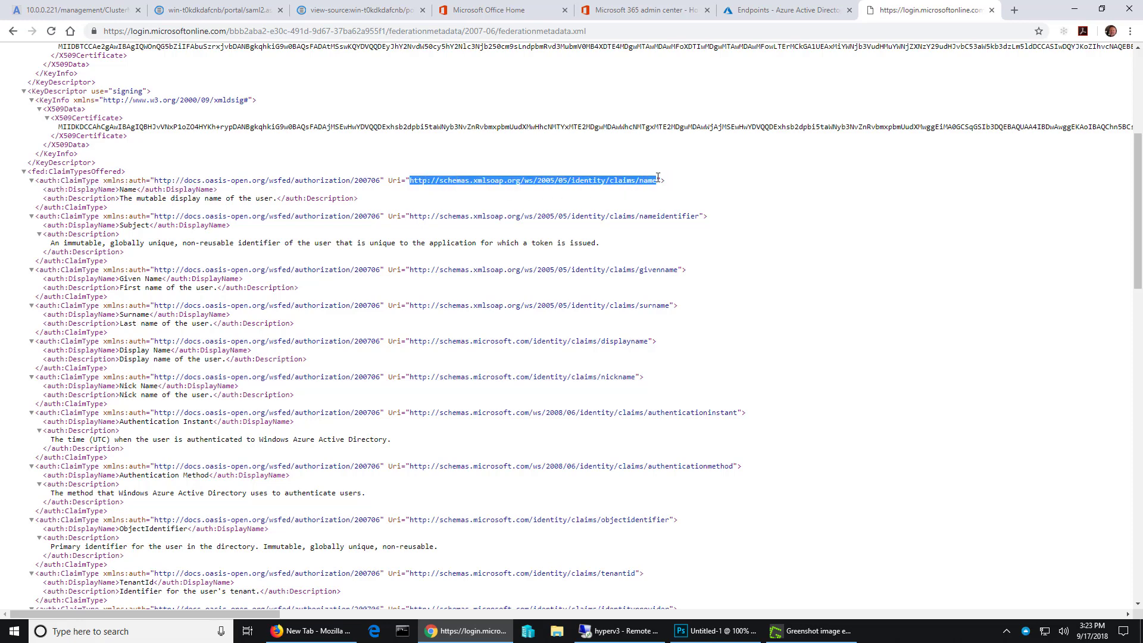
pyautogui.click(81, 12)
pyautogui.click(536, 526)
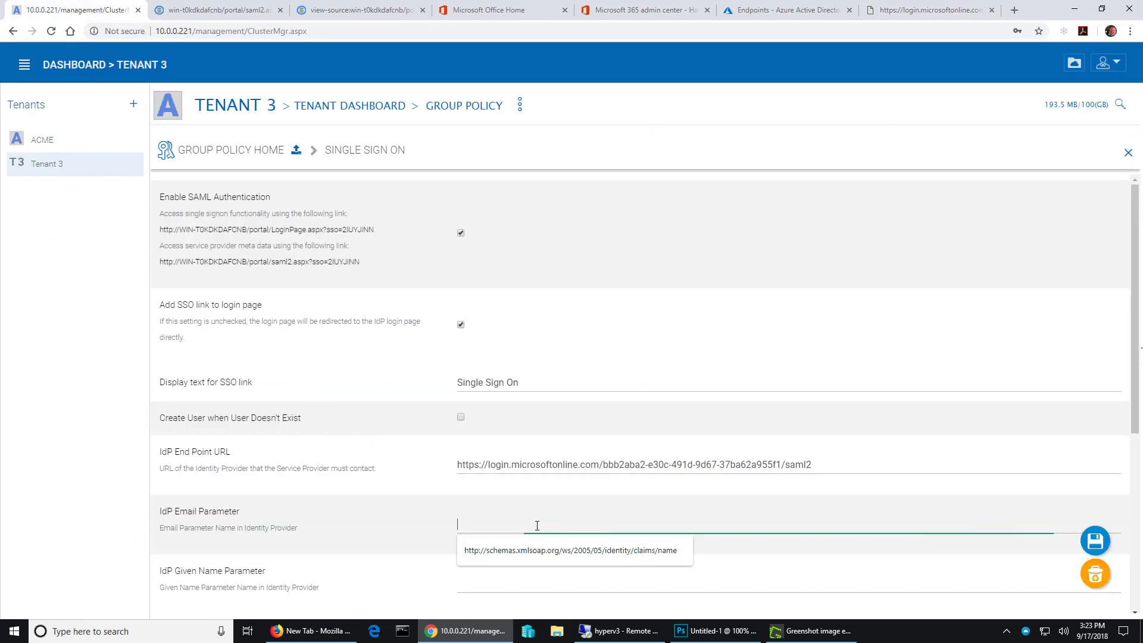
pyautogui.hotkey('ctrl', 'v')
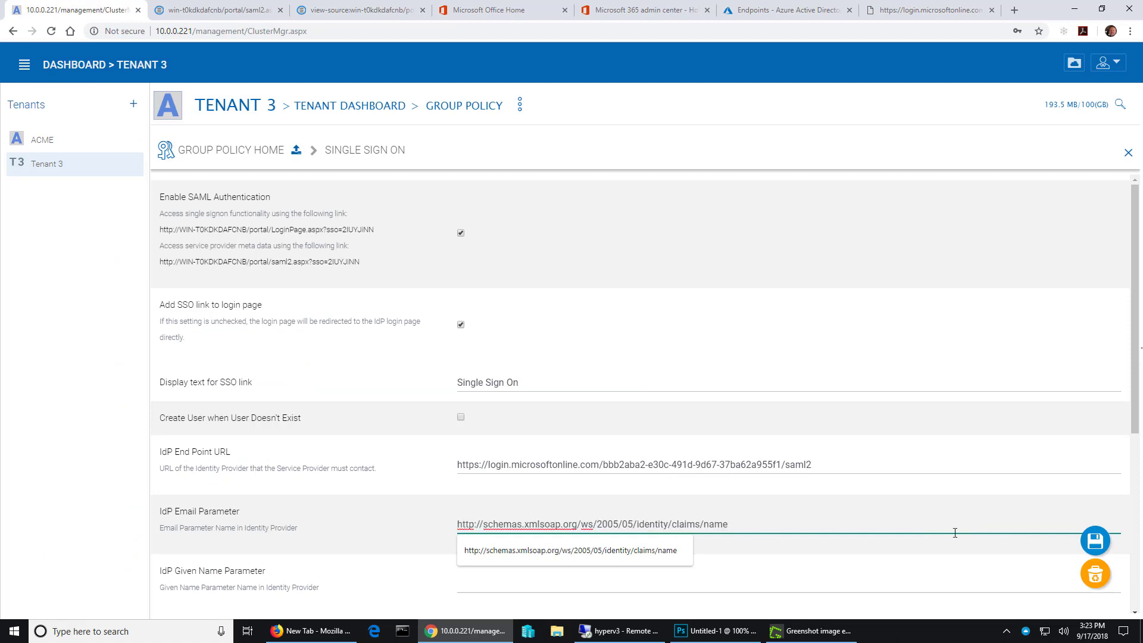
pyautogui.scroll(-2, 881, 566)
pyautogui.click(724, 461)
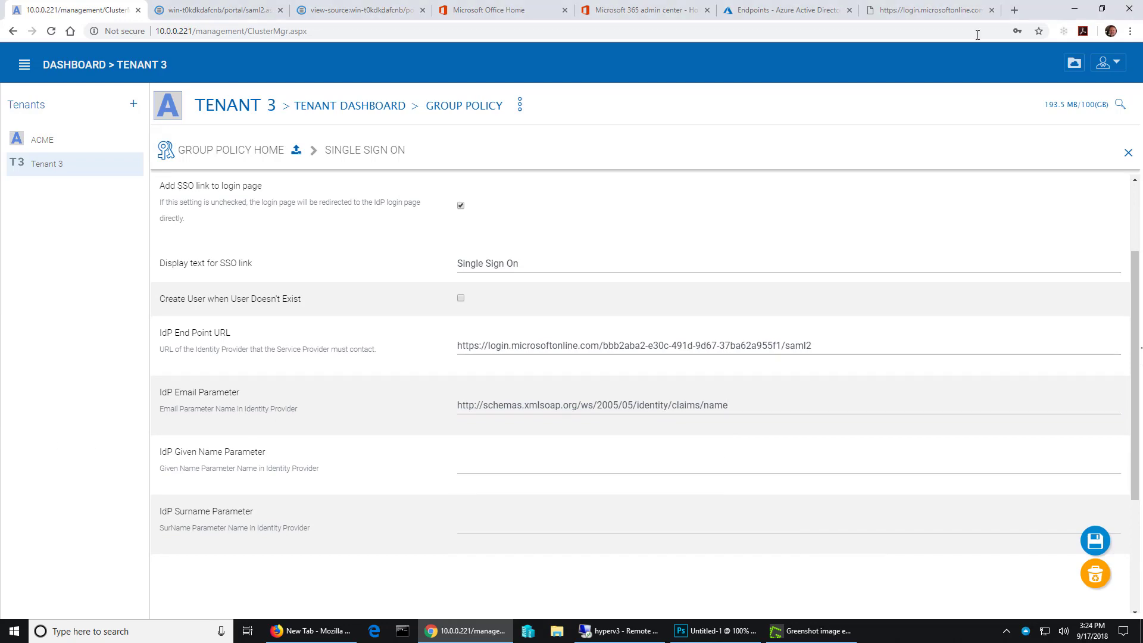
pyautogui.click(959, 10)
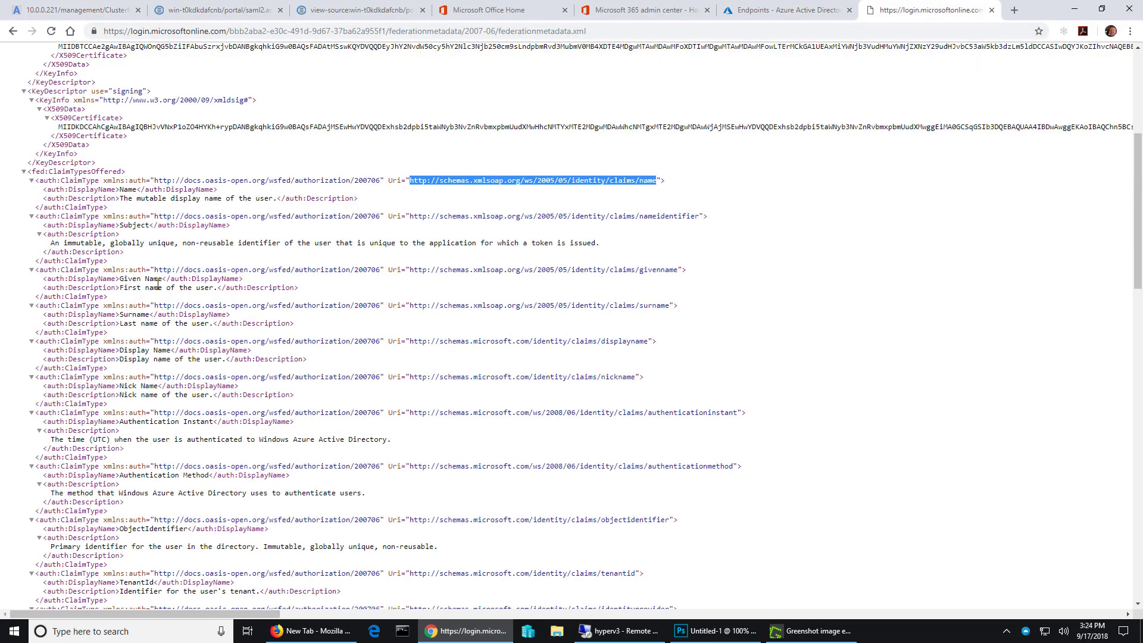
pyautogui.moveTo(120, 279); pyautogui.dragTo(162, 278)
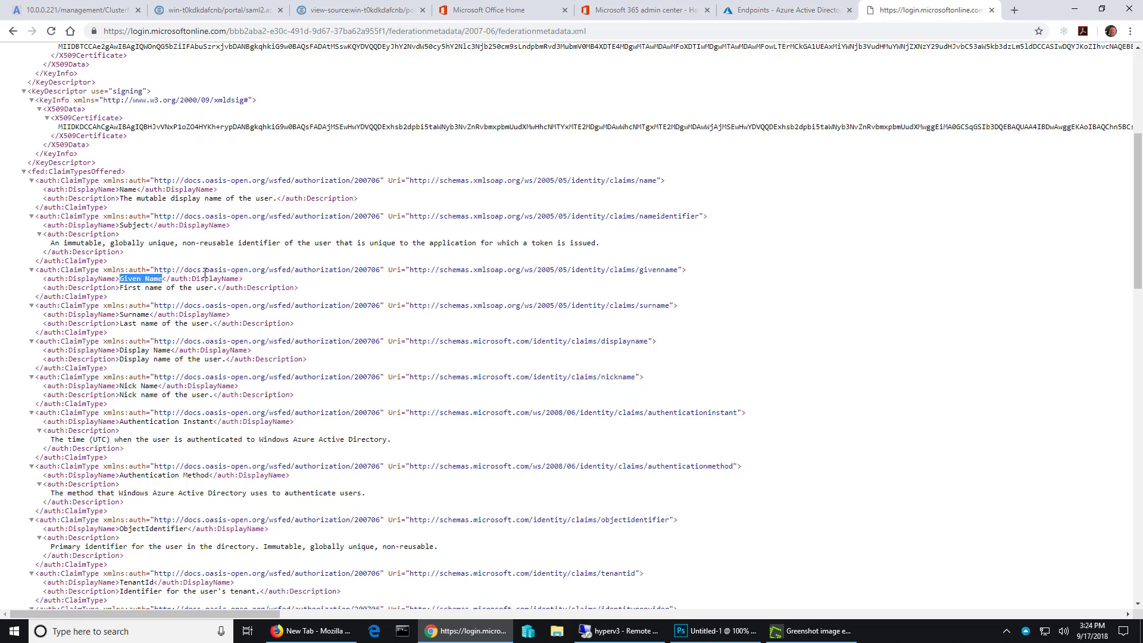
pyautogui.moveTo(411, 269); pyautogui.dragTo(679, 271)
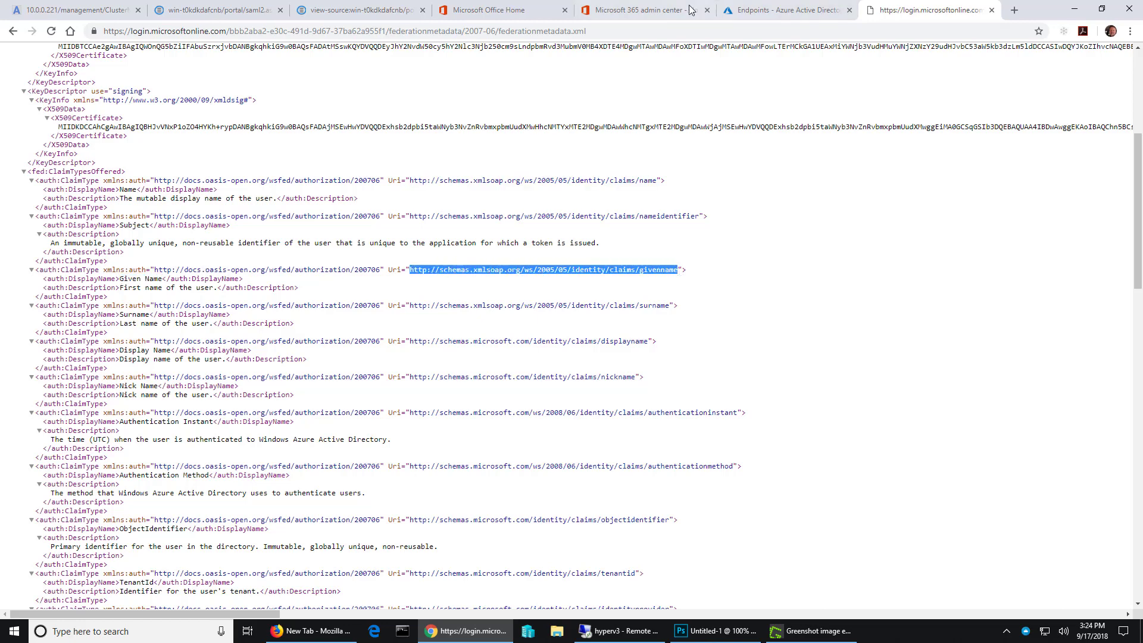
pyautogui.click(89, 10)
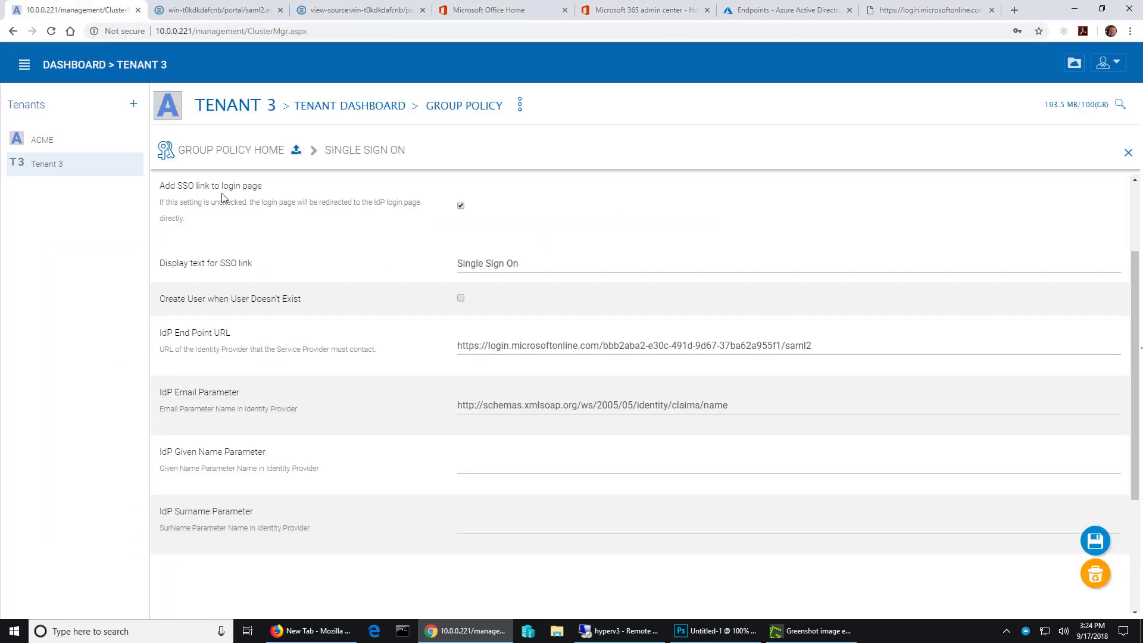
pyautogui.click(517, 475)
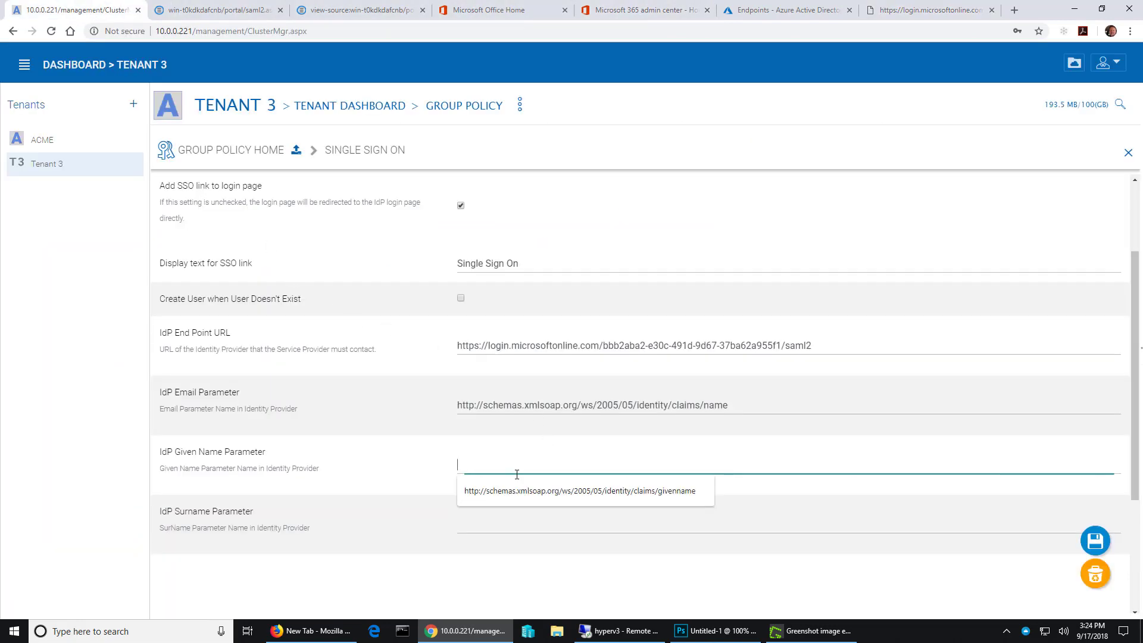
pyautogui.hotkey('ctrl', 'v')
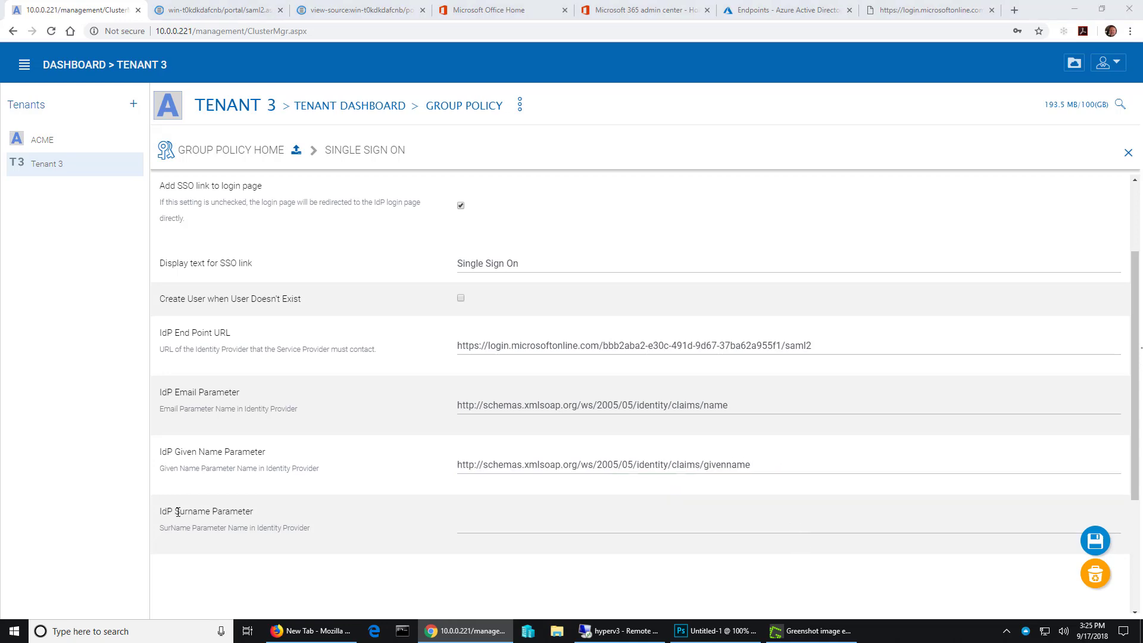
pyautogui.doubleClick(177, 511)
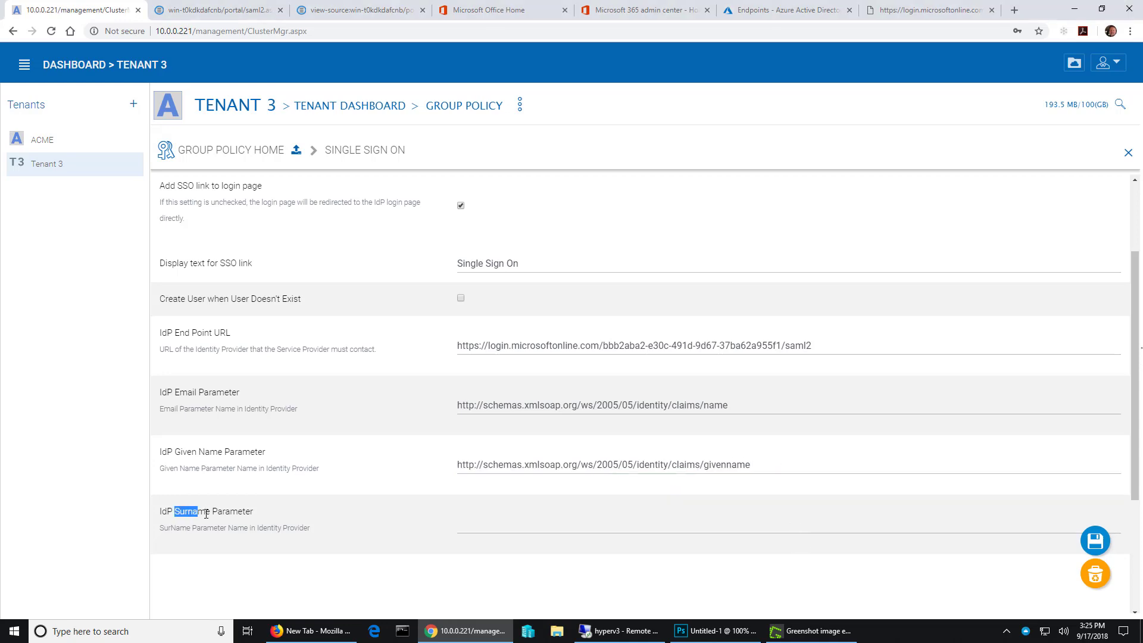
pyautogui.click(259, 518)
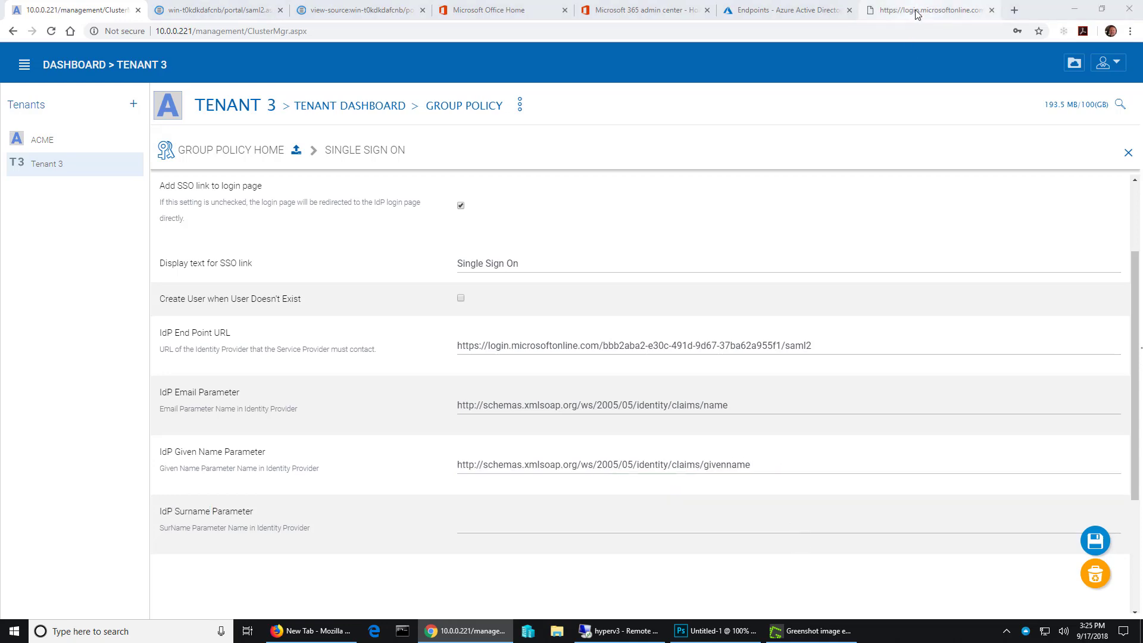
pyautogui.click(925, 10)
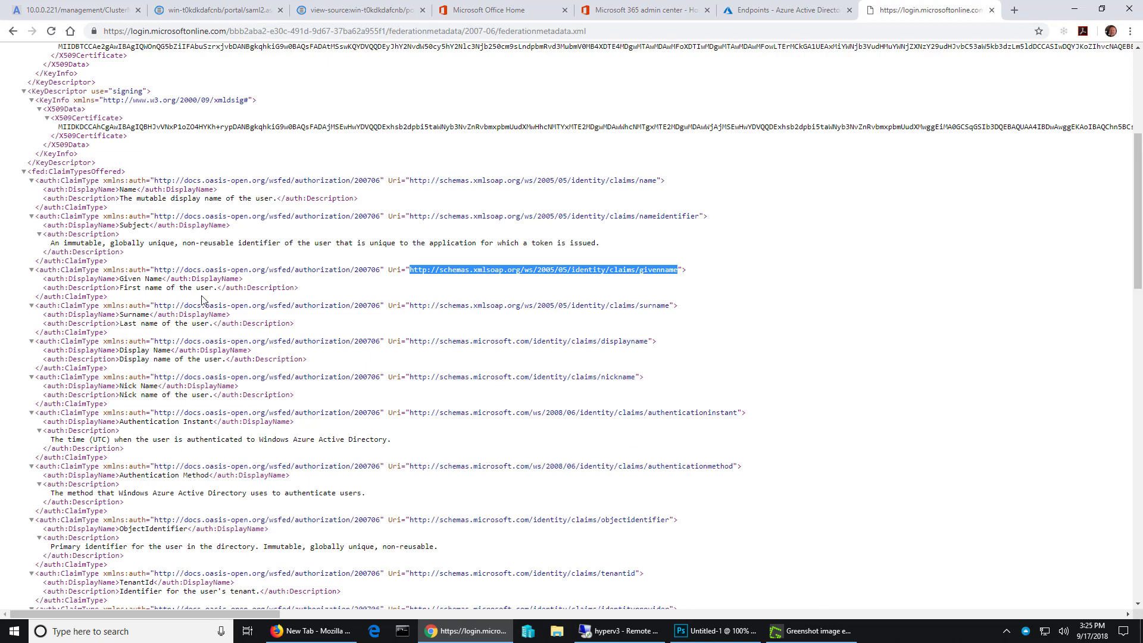
pyautogui.moveTo(121, 314); pyautogui.dragTo(143, 314)
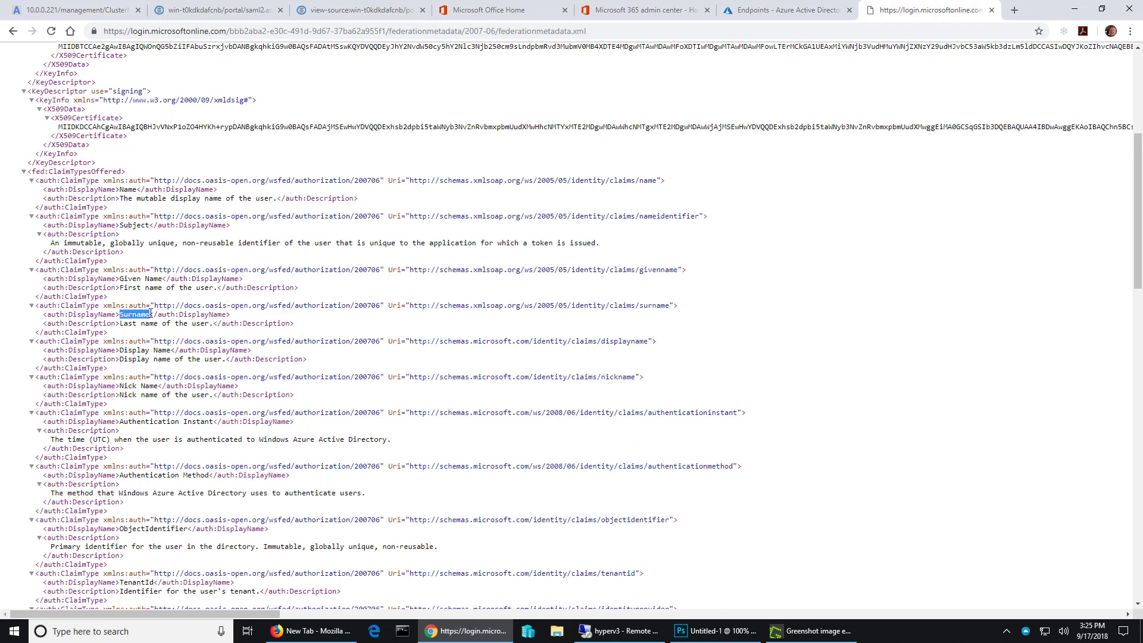
pyautogui.click(413, 304)
pyautogui.moveTo(410, 305); pyautogui.dragTo(669, 305)
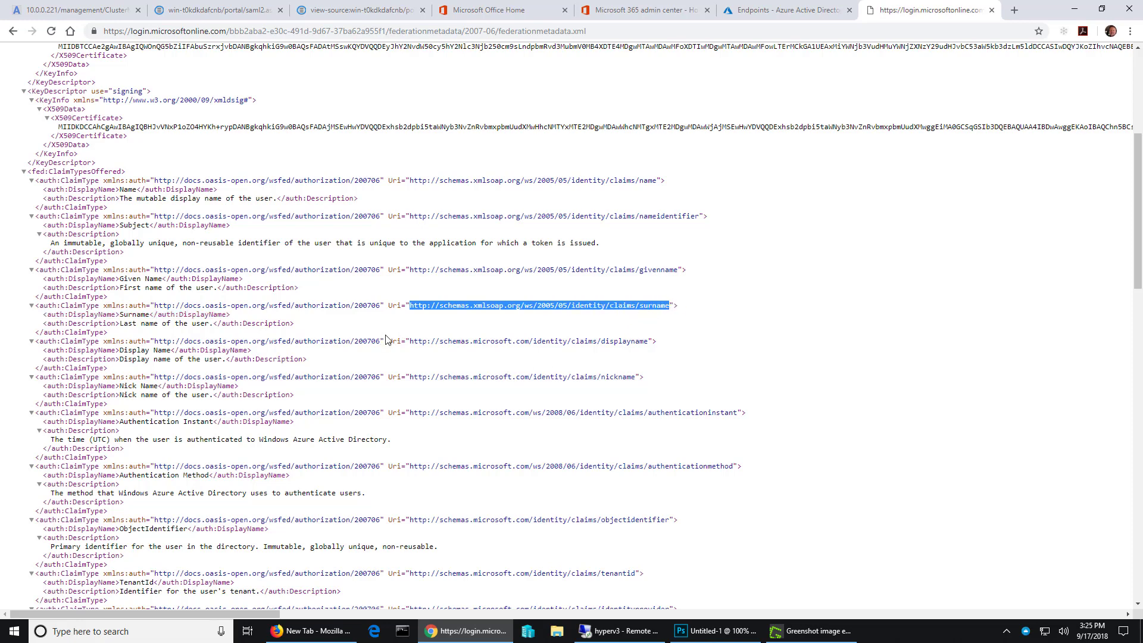
pyautogui.click(76, 11)
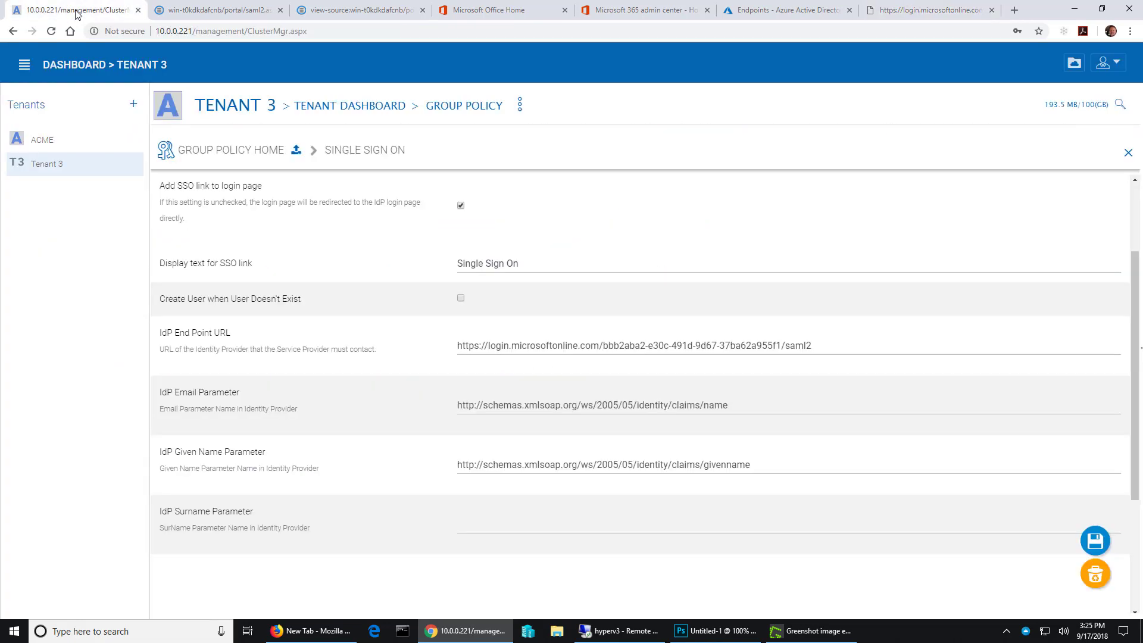
pyautogui.click(498, 528)
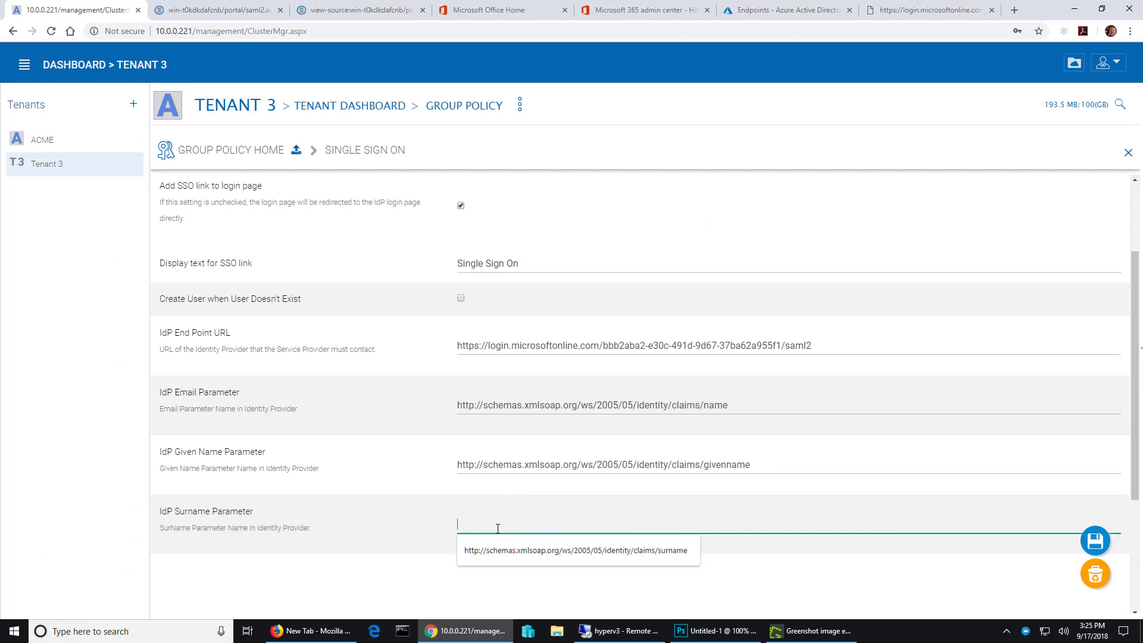
pyautogui.write('http://schemas.xmlsoap.org/ws/2005/05/identity/claims/surname')
# - Locate the empty IdP Meta Data field, then copy the entire page source of the federation metadata XML document
pyautogui.scroll(-3, 796, 529)
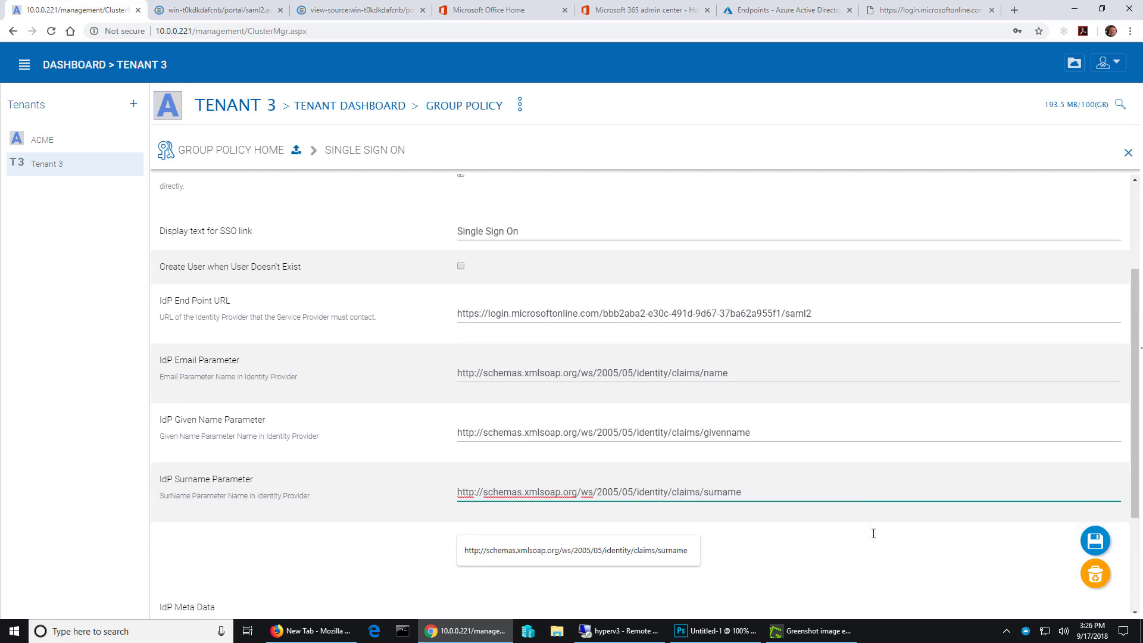
pyautogui.click(763, 444)
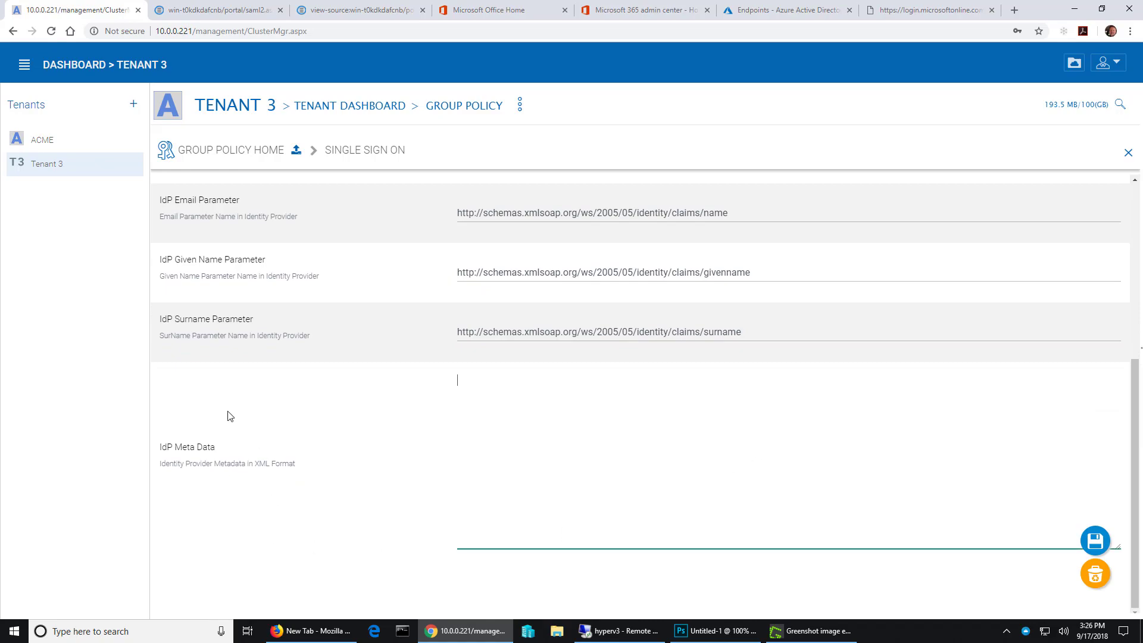
pyautogui.click(928, 11)
pyautogui.rightClick(826, 315)
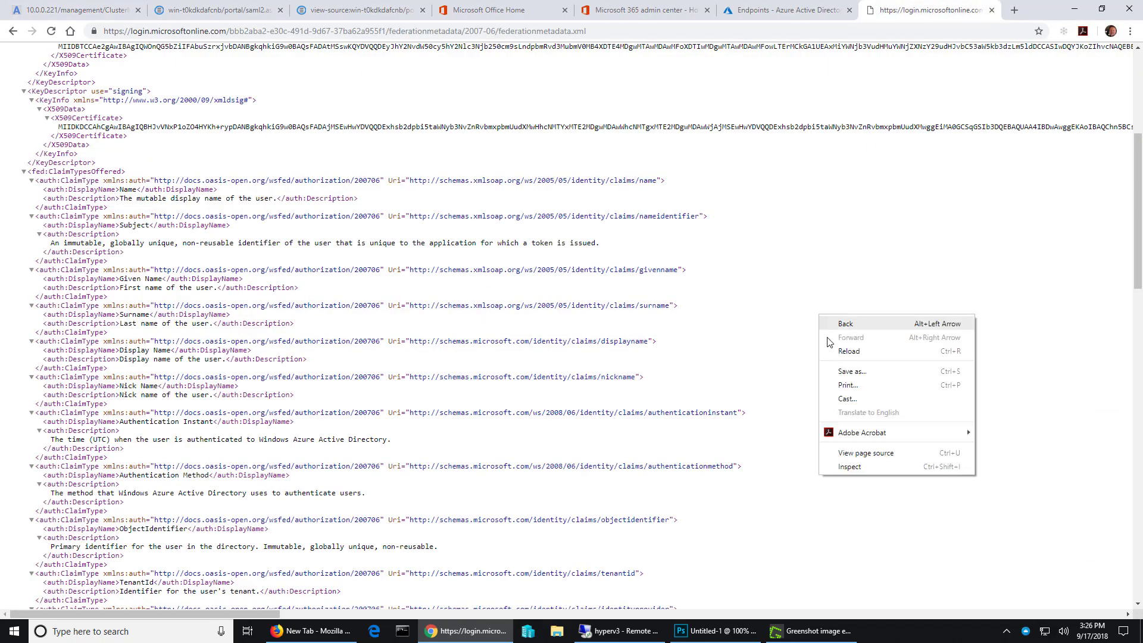
pyautogui.click(866, 452)
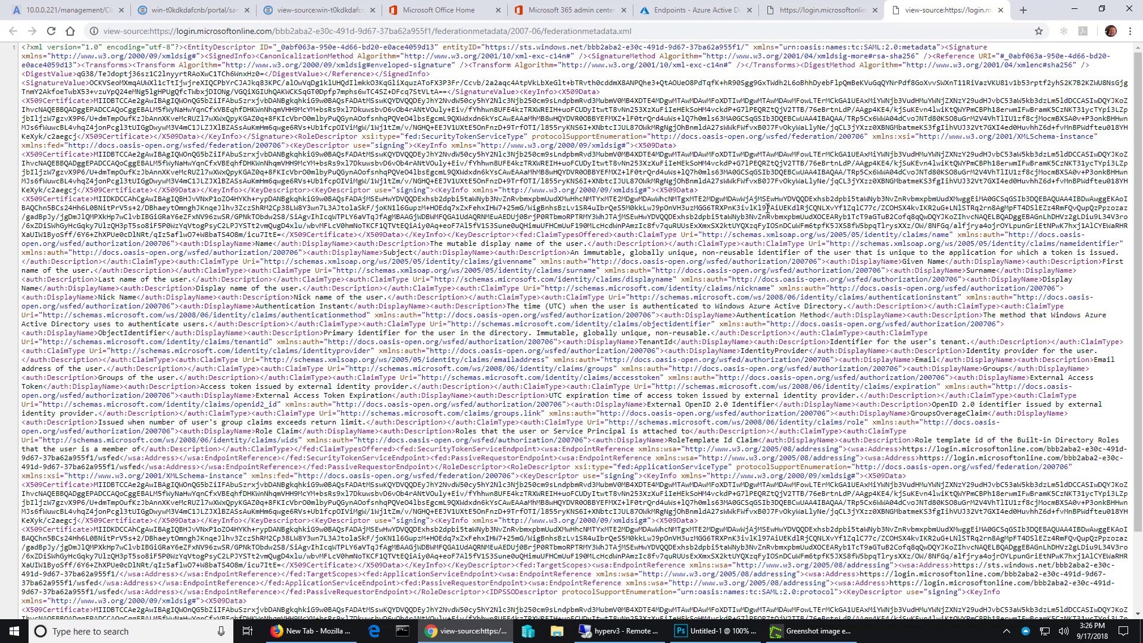
pyautogui.hotkey('ctrl', 'a')
pyautogui.rightClick(532, 245)
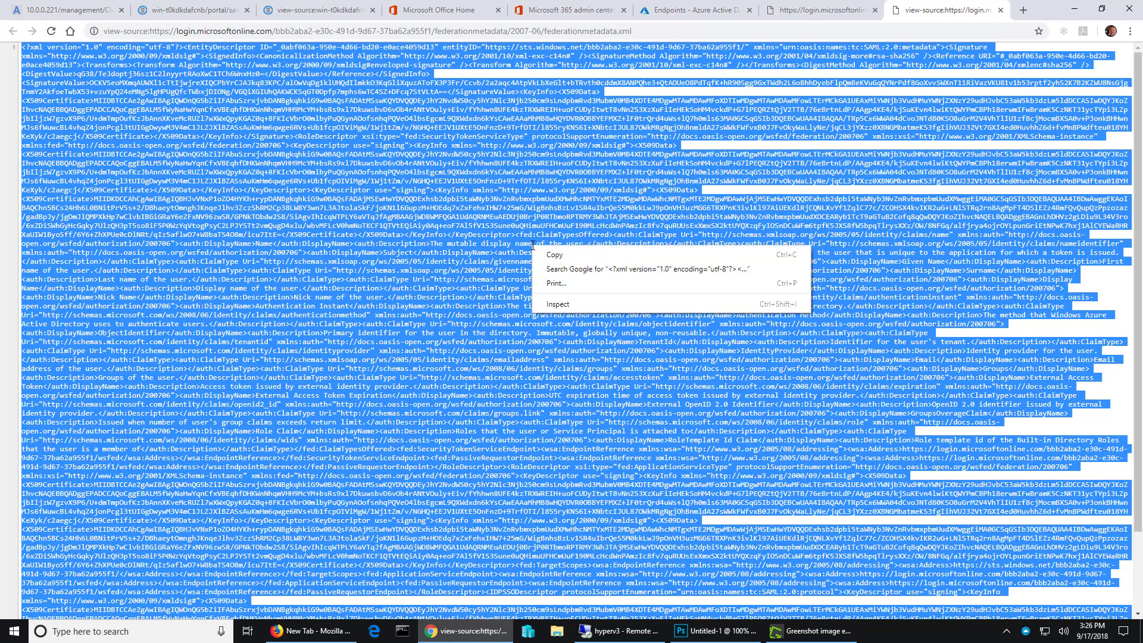
pyautogui.click(554, 255)
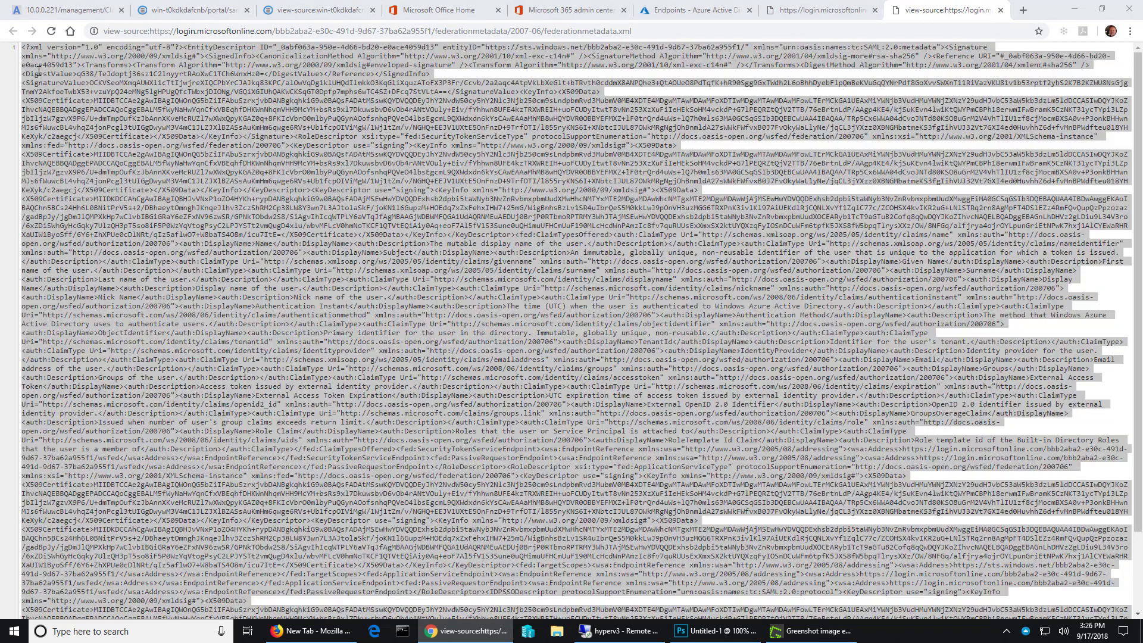
# - Paste the copied federation metadata XML into Tenant 3's IdP Meta Data field and save the single sign-on settings
pyautogui.click(50, 16)
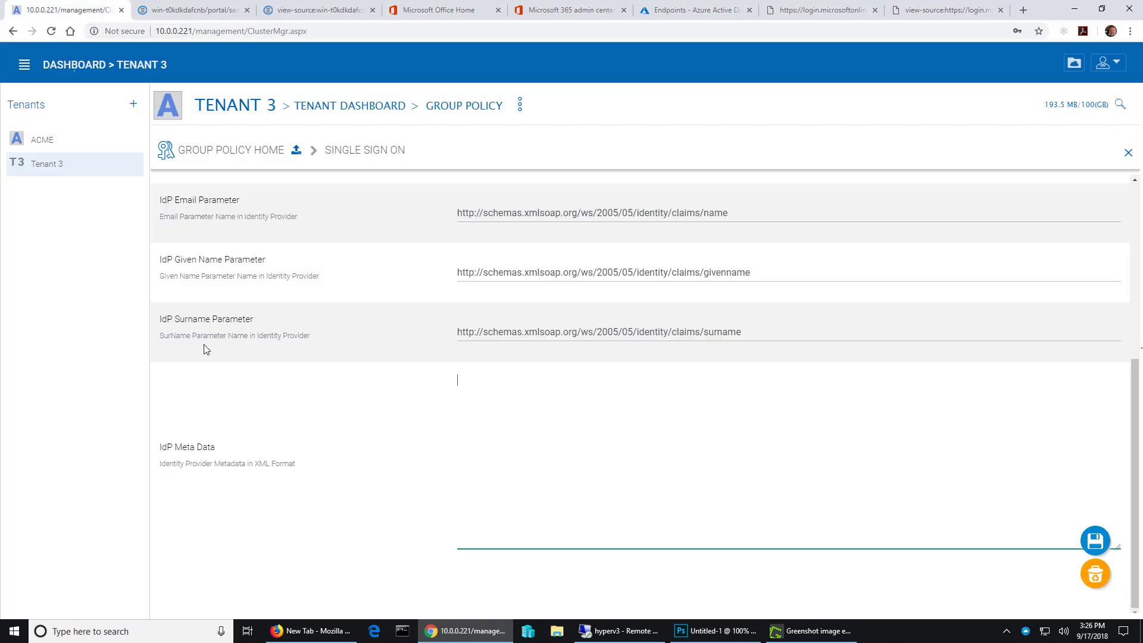
pyautogui.rightClick(492, 422)
pyautogui.click(534, 524)
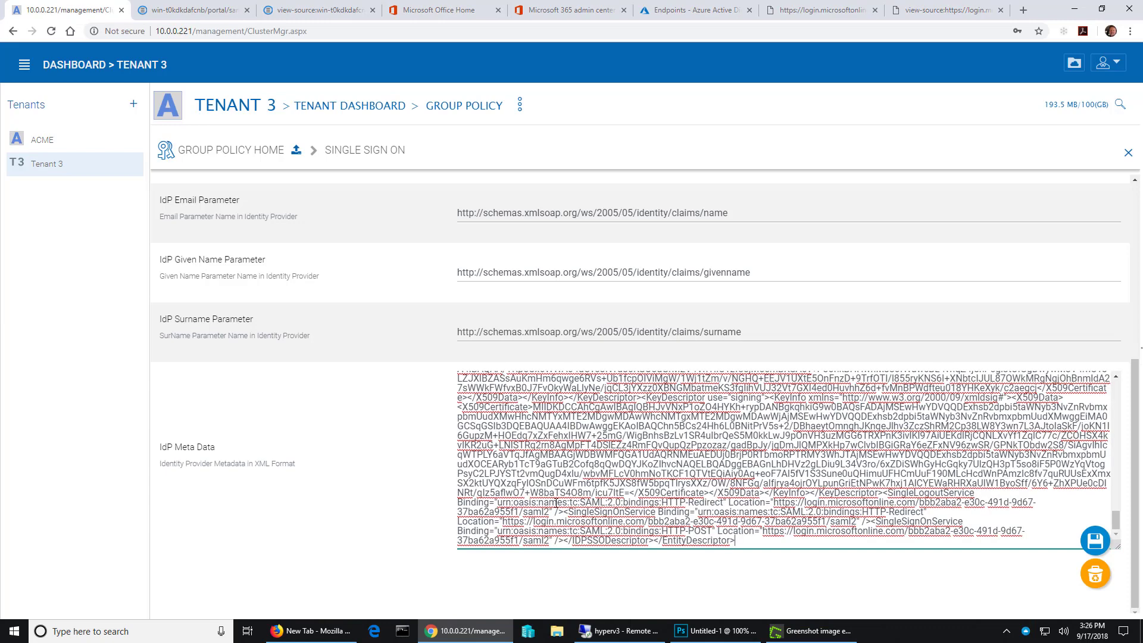
pyautogui.click(1095, 541)
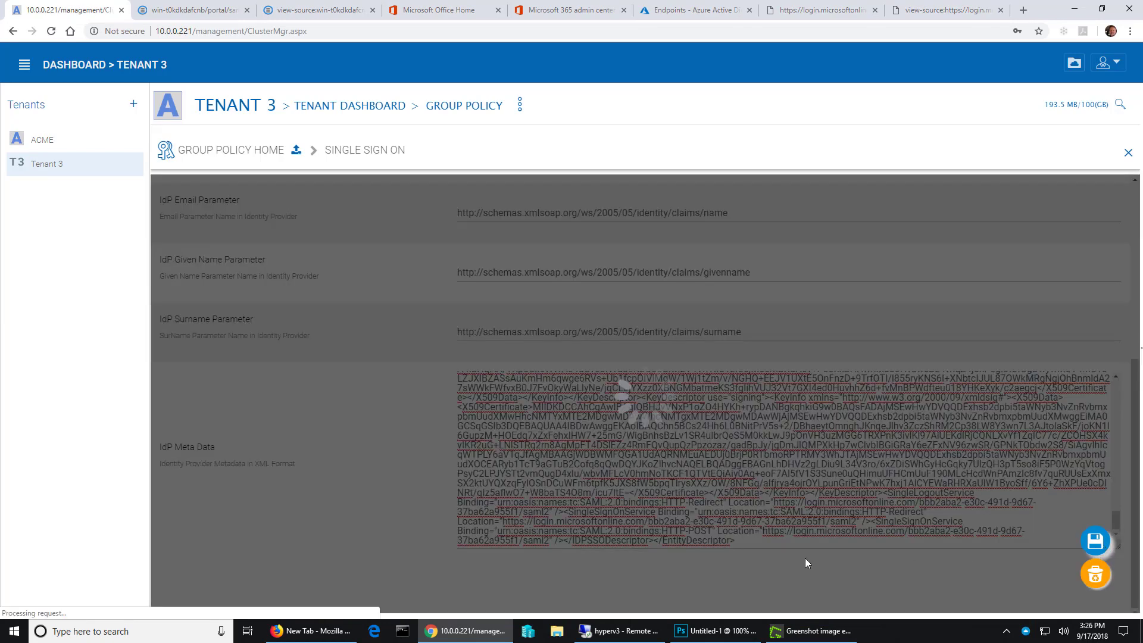
pyautogui.scroll(-2, 597, 466)
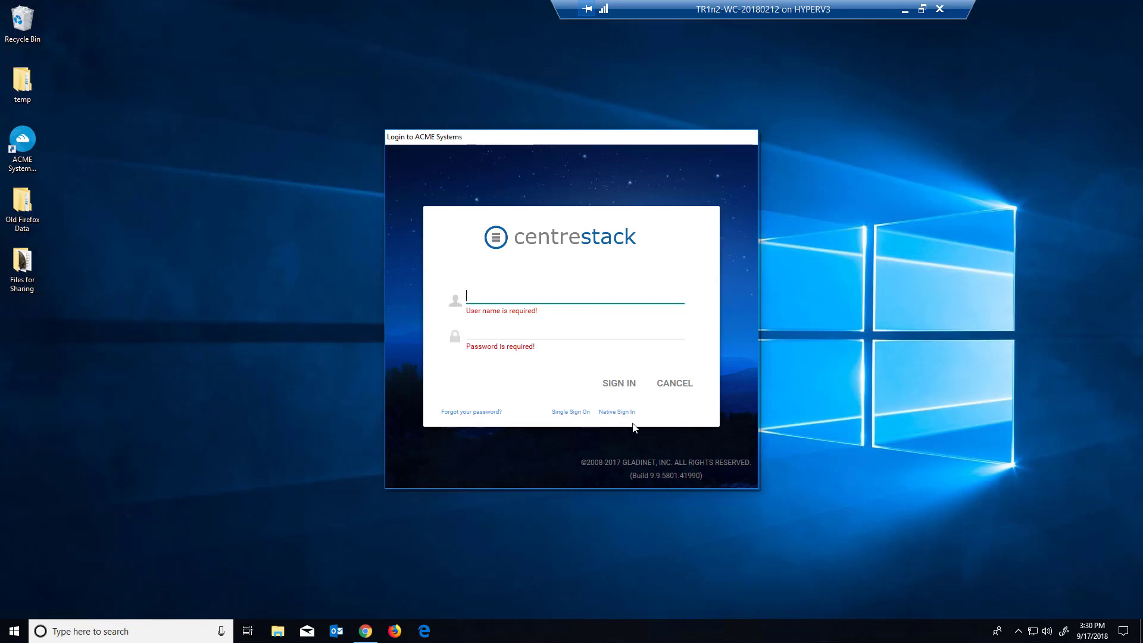
# - Sign in to the ACME Systems client through Single Sign On with the Microsoft account's e-mail and password, accepting the azuresso2 permissions request
pyautogui.click(570, 413)
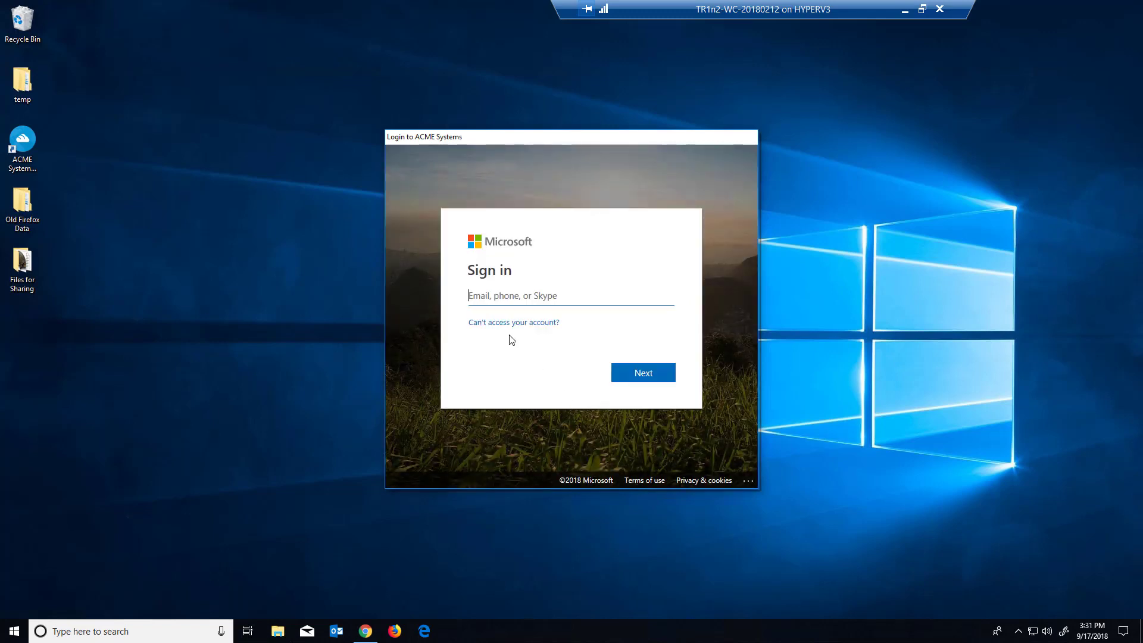
pyautogui.press('Tab')
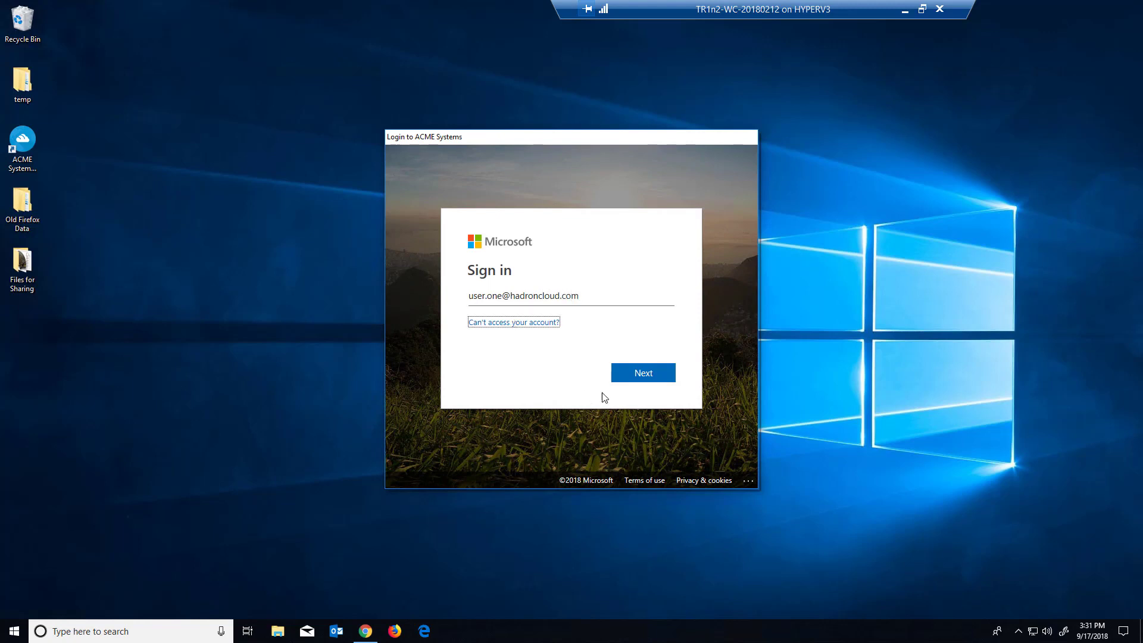
pyautogui.click(642, 381)
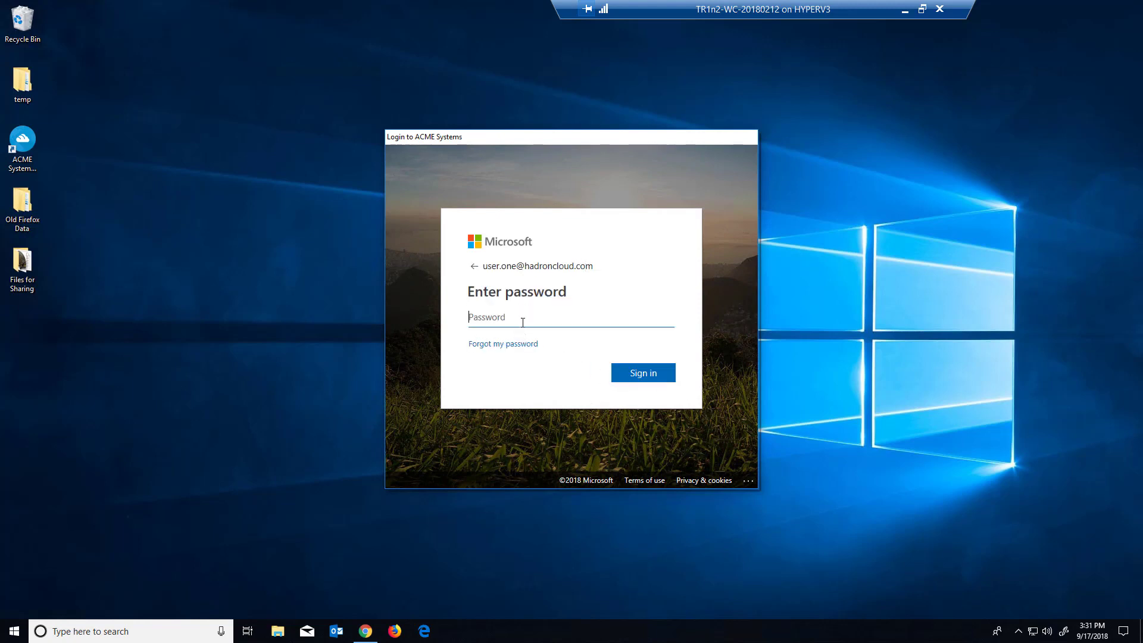
pyautogui.hotkey('ctrl', 'v')
pyautogui.click(646, 375)
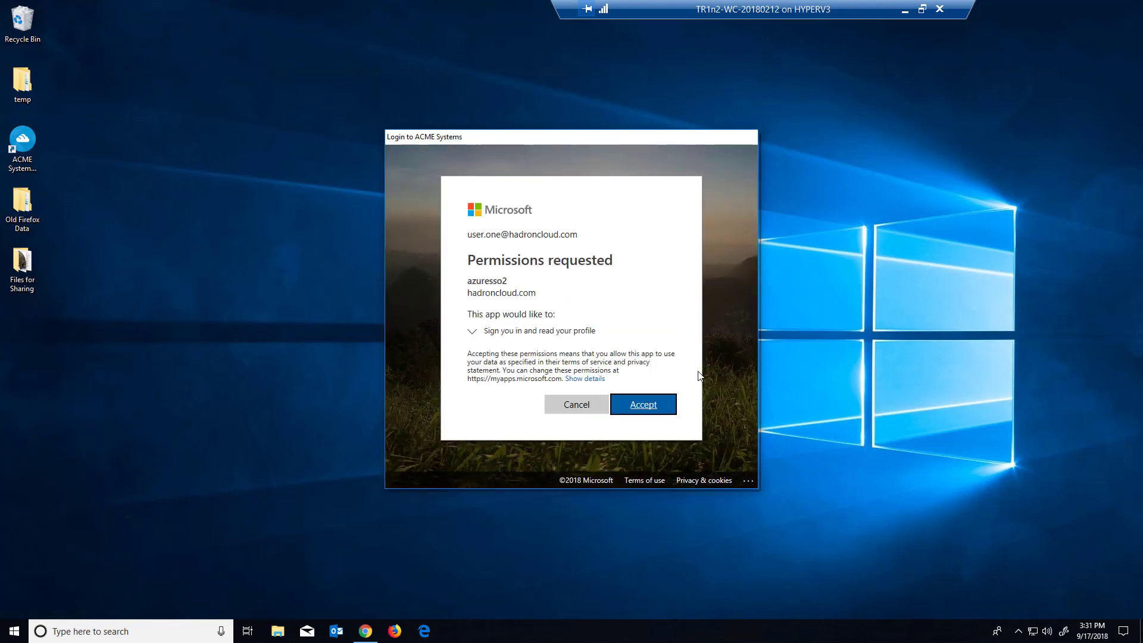
pyautogui.click(665, 407)
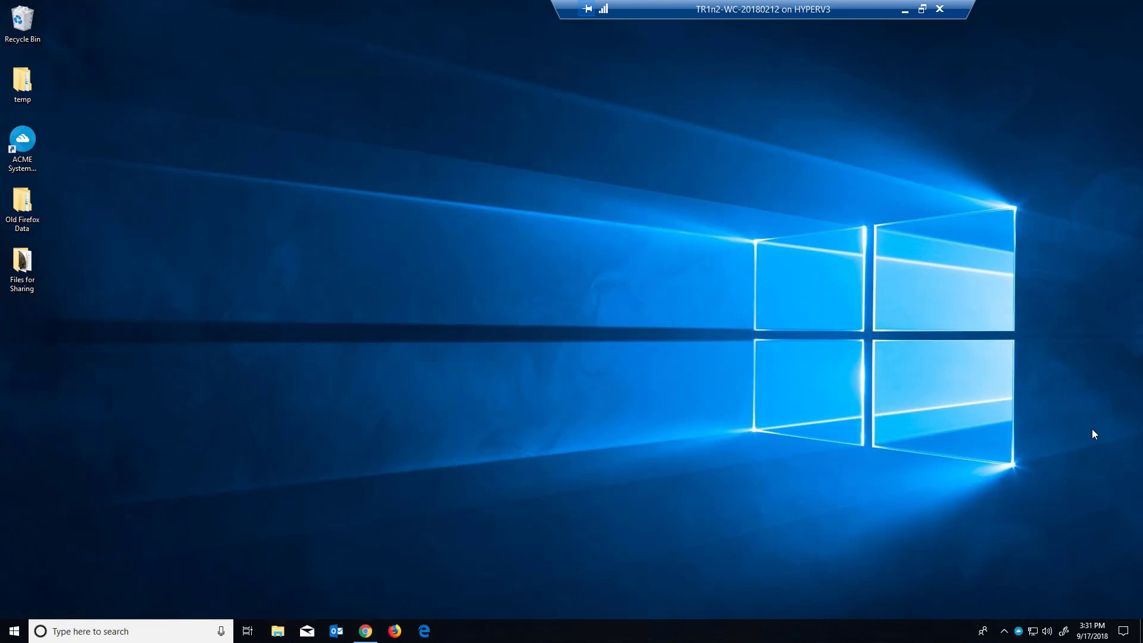
# - Check the signed-in account's options in the CentreStack client, then browse My Cloud Drive (M:) and its T3 Team Folder
pyautogui.click(1021, 629)
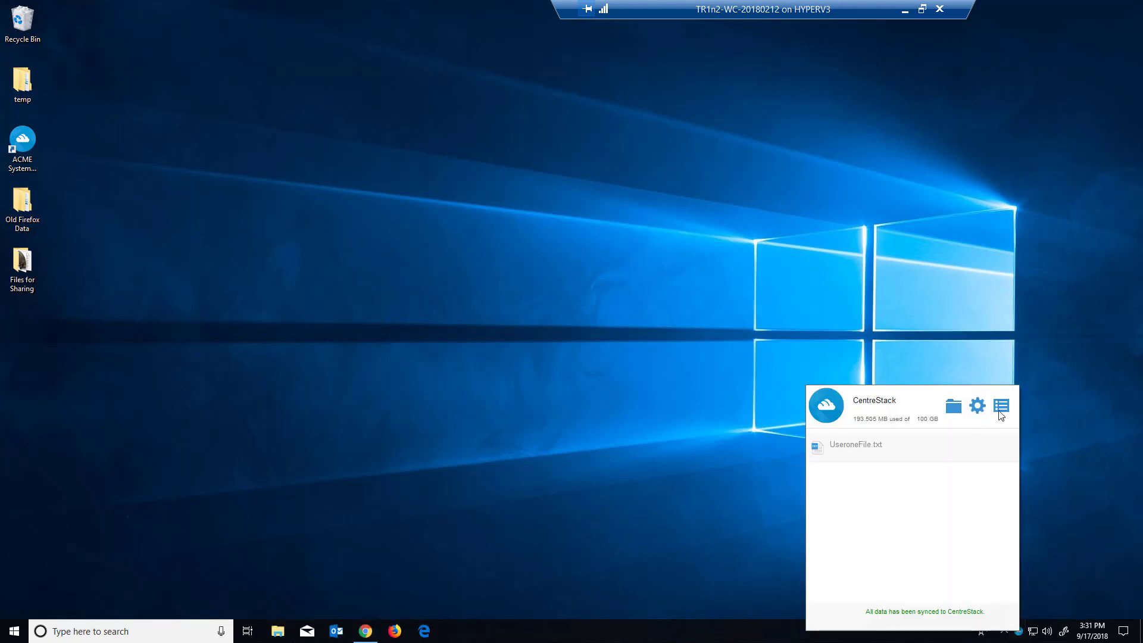
pyautogui.click(1001, 411)
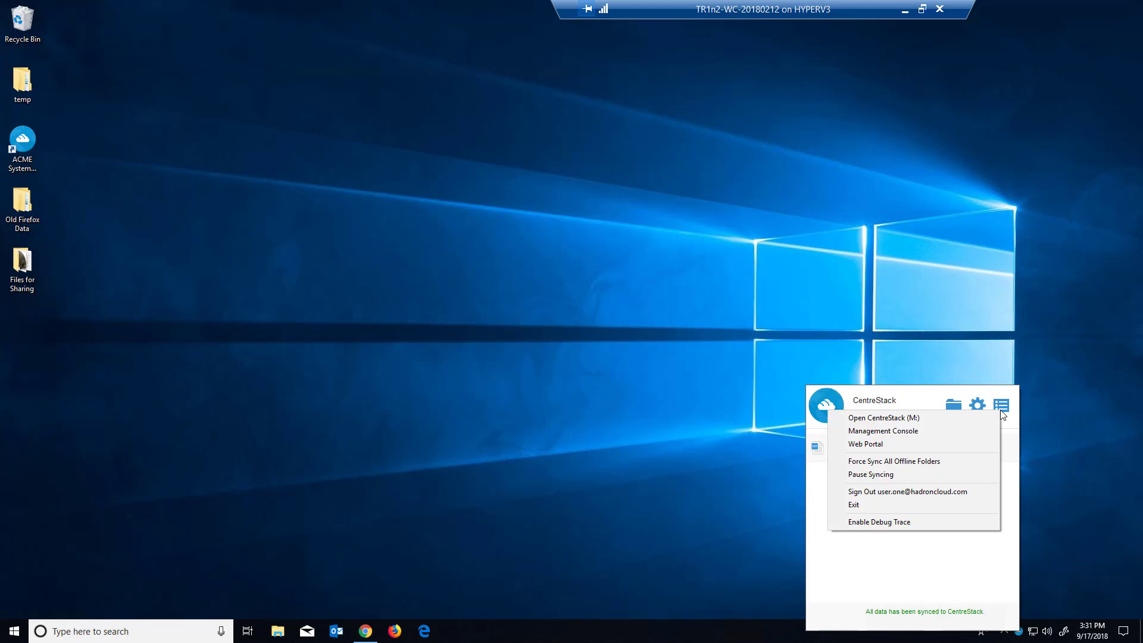
pyautogui.click(953, 407)
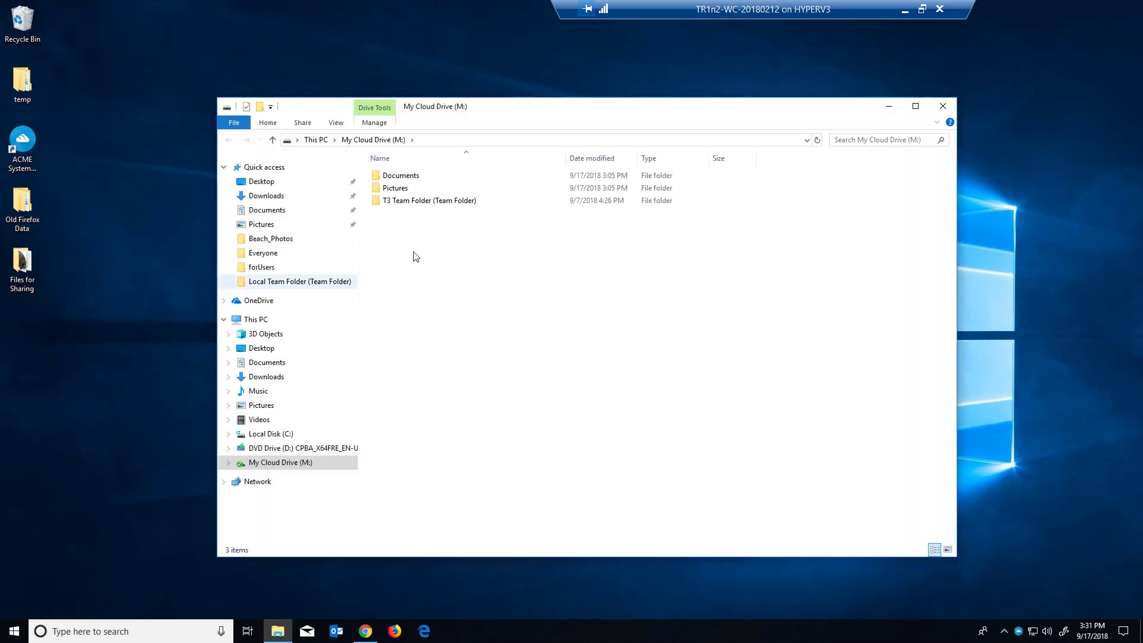
pyautogui.doubleClick(424, 201)
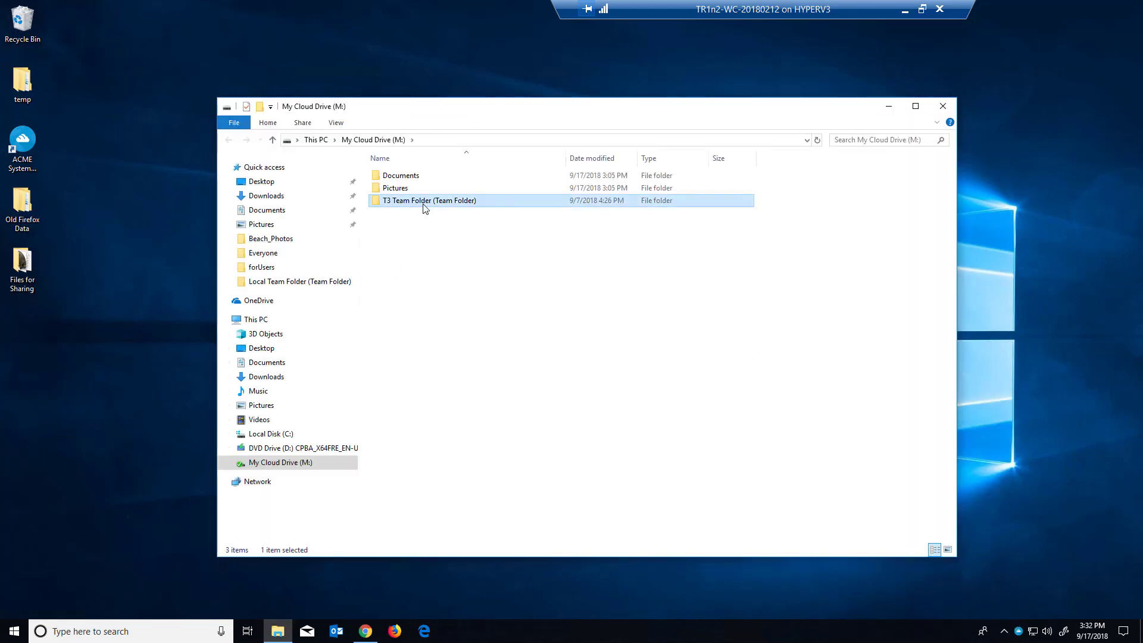
pyautogui.click(373, 139)
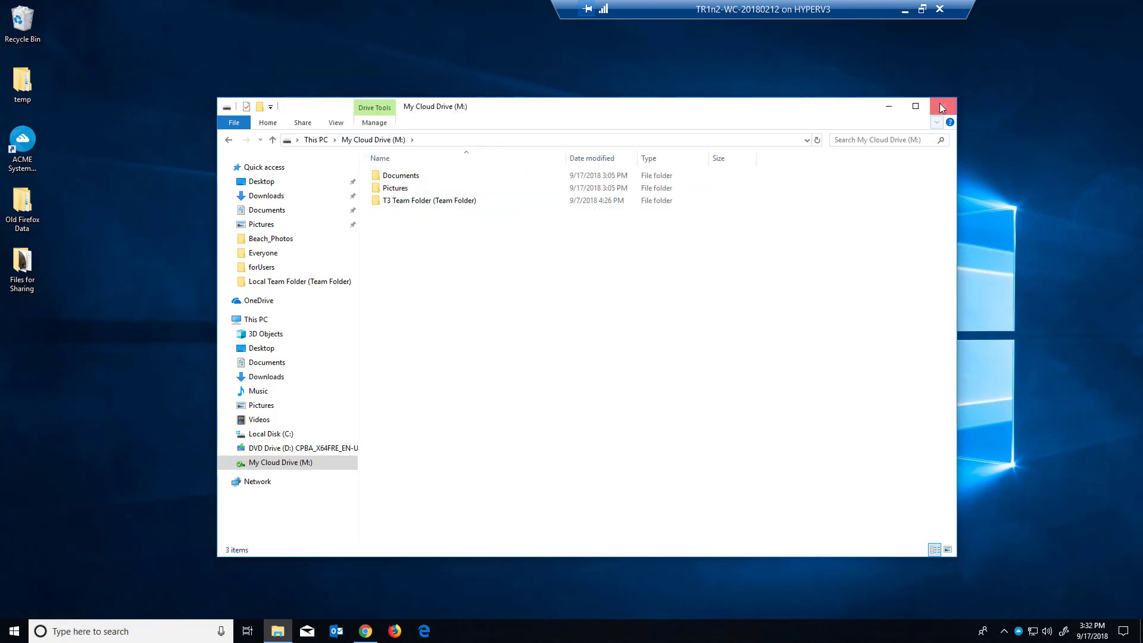